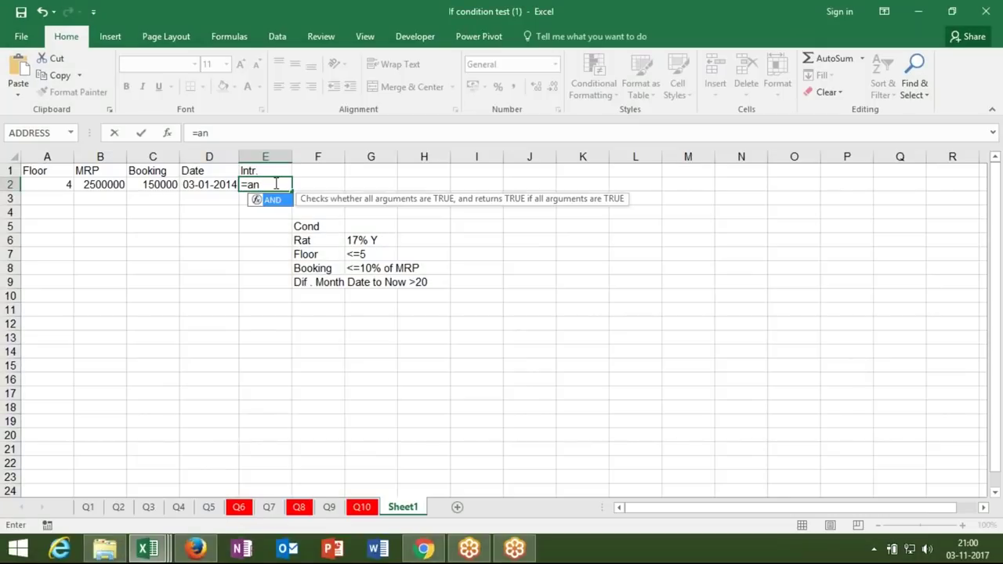
- Start E2's AND formula with the conditions A2<=5 and C2<(B2*10%)
{"action": "key", "text": "Tab"}
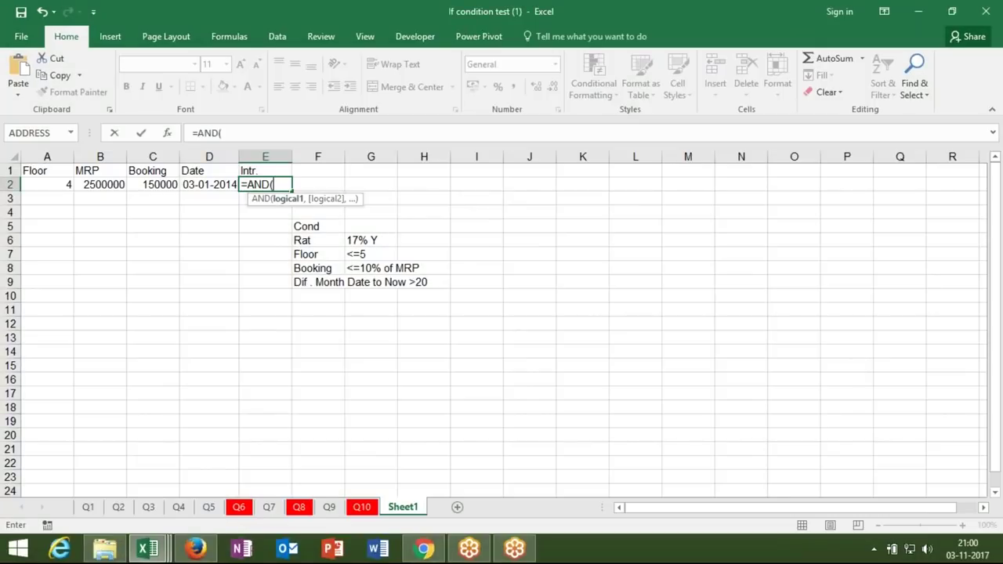
{"action": "left_click", "coordinate": [59, 182]}
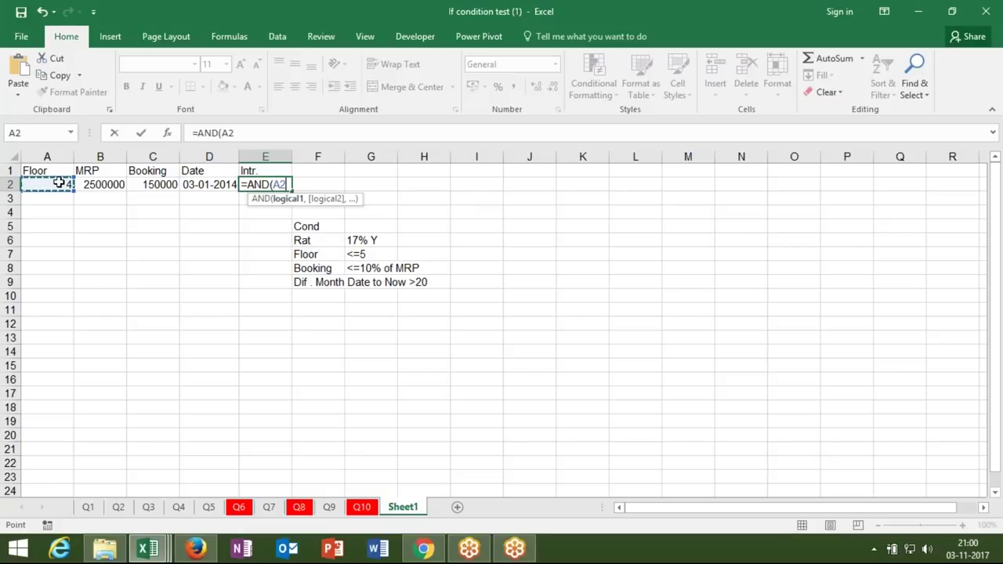
{"action": "type", "text": "<=5"}
{"action": "type", "text": ","}
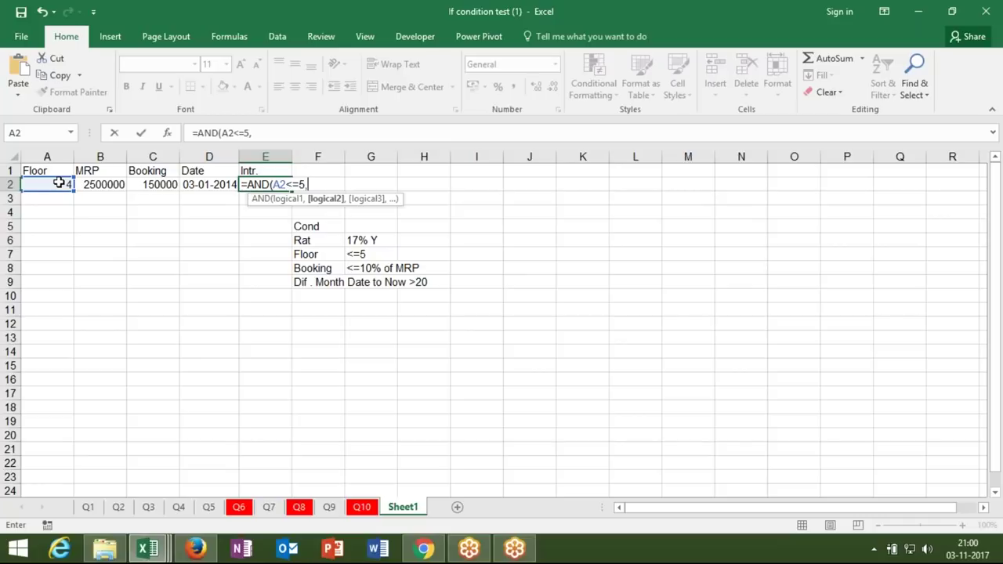
{"action": "left_click", "coordinate": [145, 185]}
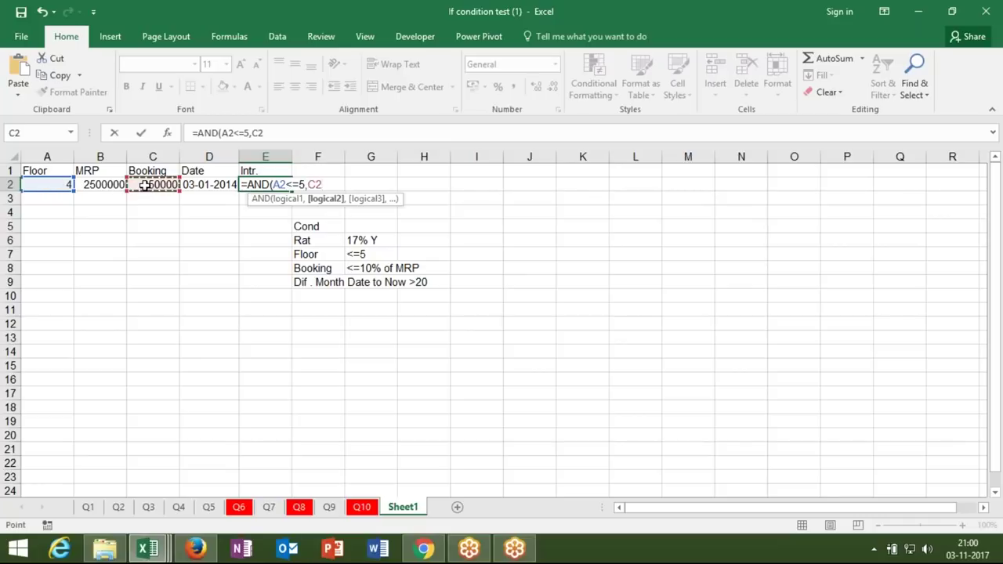
{"action": "type", "text": "<"}
{"action": "type", "text": "("}
{"action": "left_click", "coordinate": [106, 184]}
{"action": "type", "text": "*10%"}
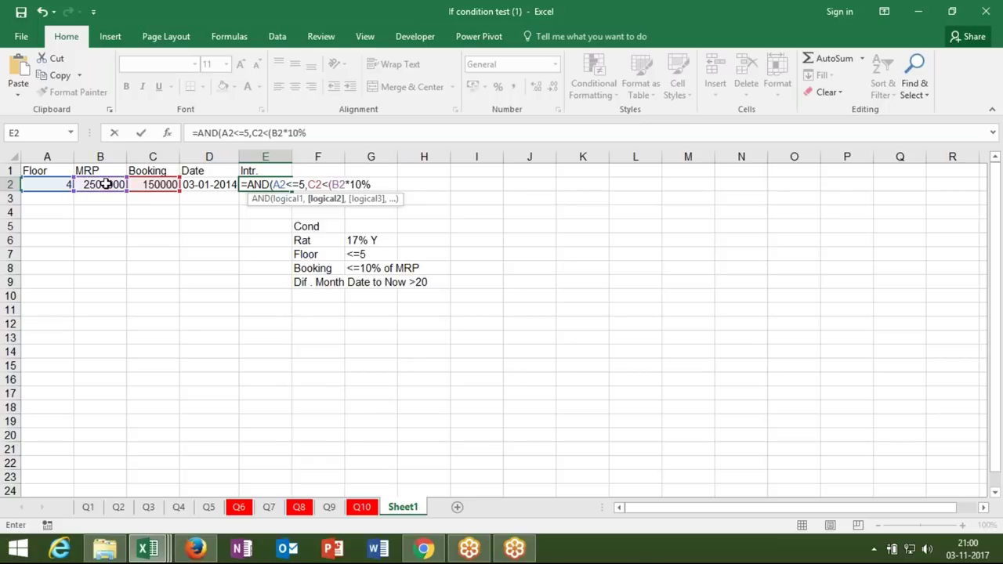
{"action": "type", "text": ")"}
{"action": "type", "text": ","}
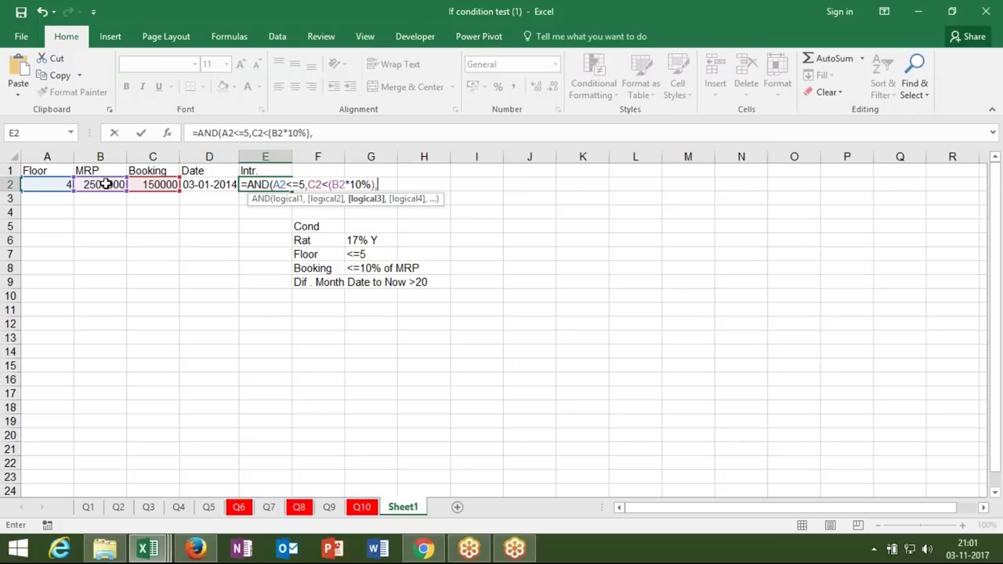
- Add the condition DATEDIF(D2,TODAY(),"m")>20 and close the AND formula
{"action": "type", "text": "d"}
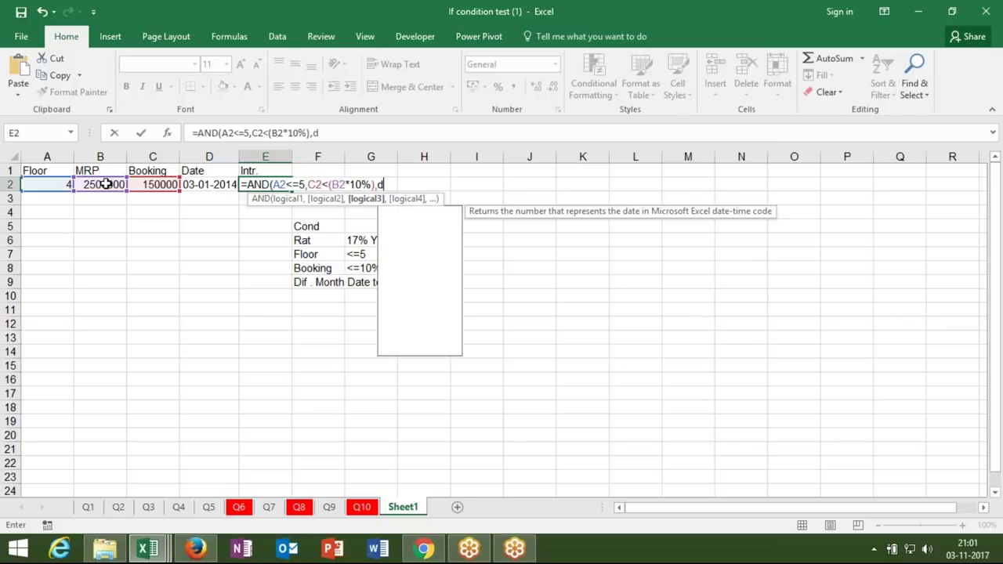
{"action": "type", "text": "ated"}
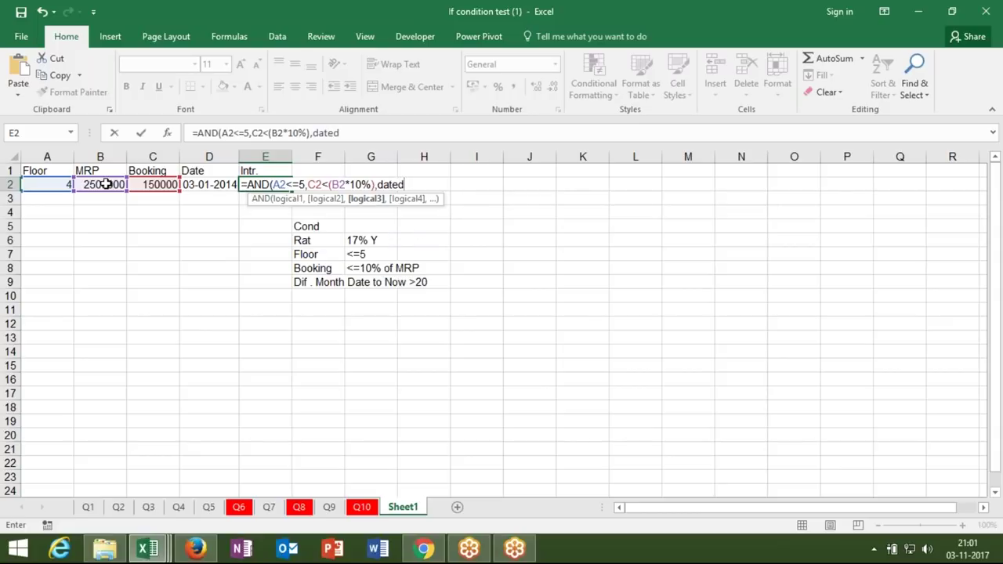
{"action": "type", "text": "if"}
{"action": "type", "text": "("}
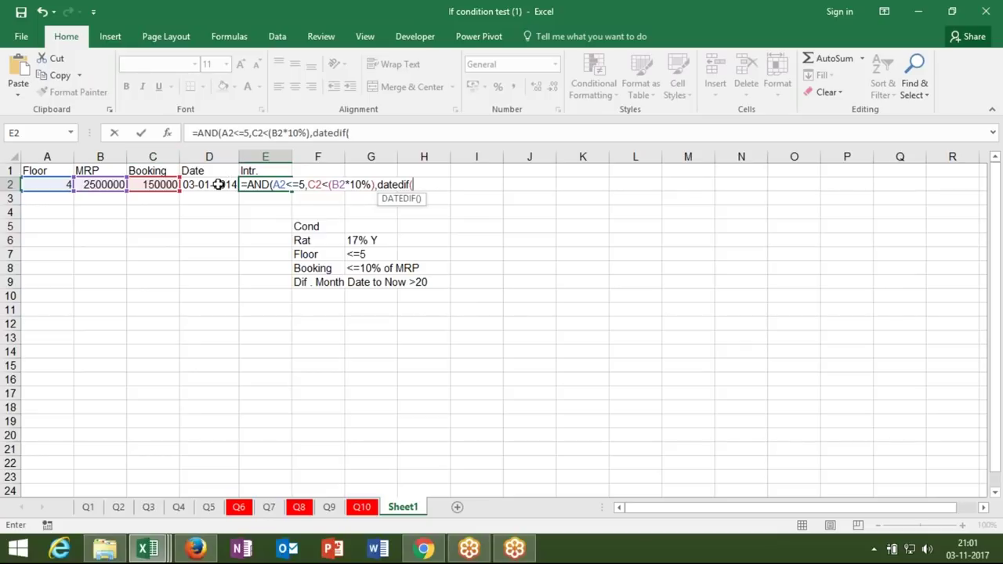
{"action": "left_click", "coordinate": [217, 184]}
{"action": "type", "text": ",tod"}
{"action": "key", "text": "Tab"}
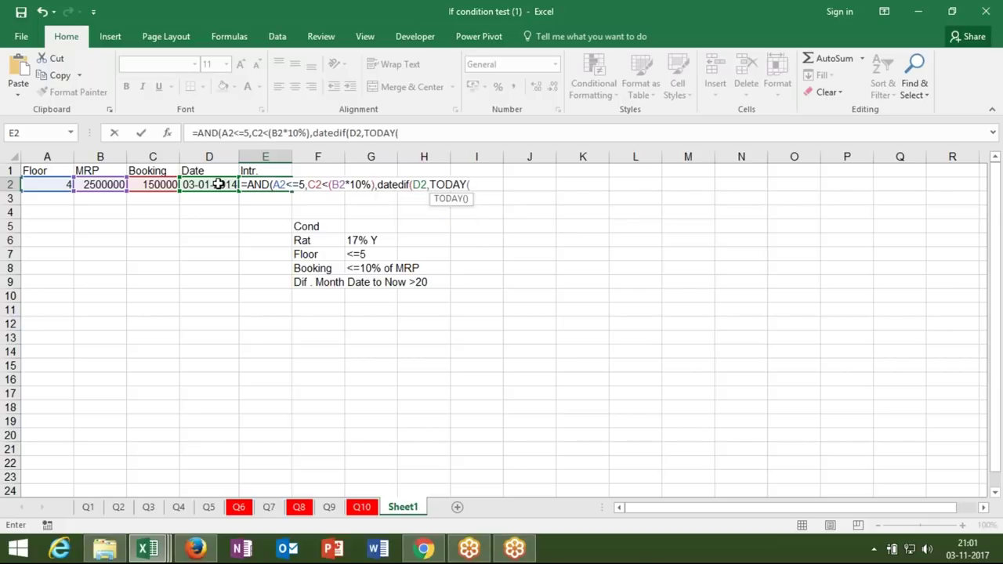
{"action": "type", "text": ")"}
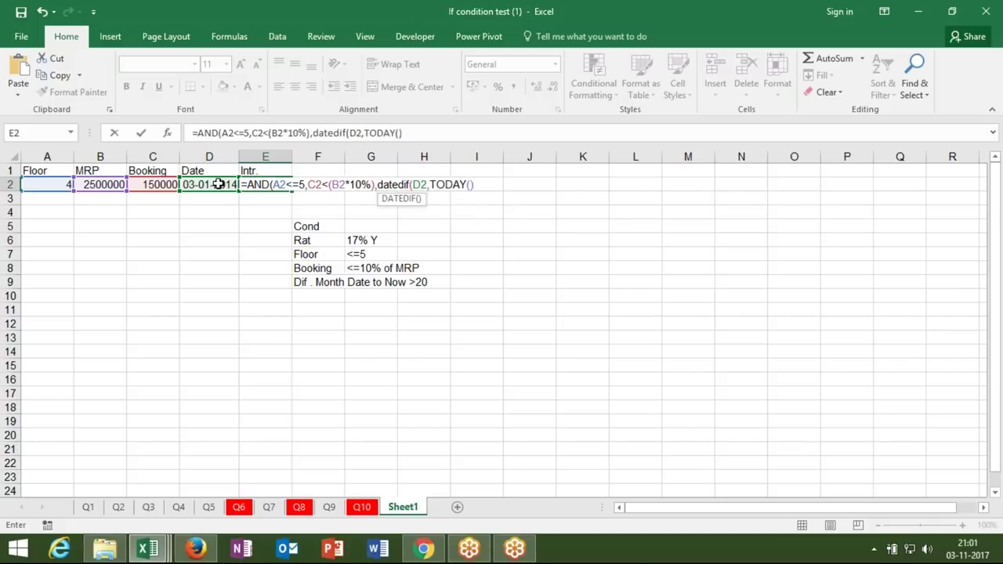
{"action": "type", "text": ",\"m\""}
{"action": "type", "text": ")"}
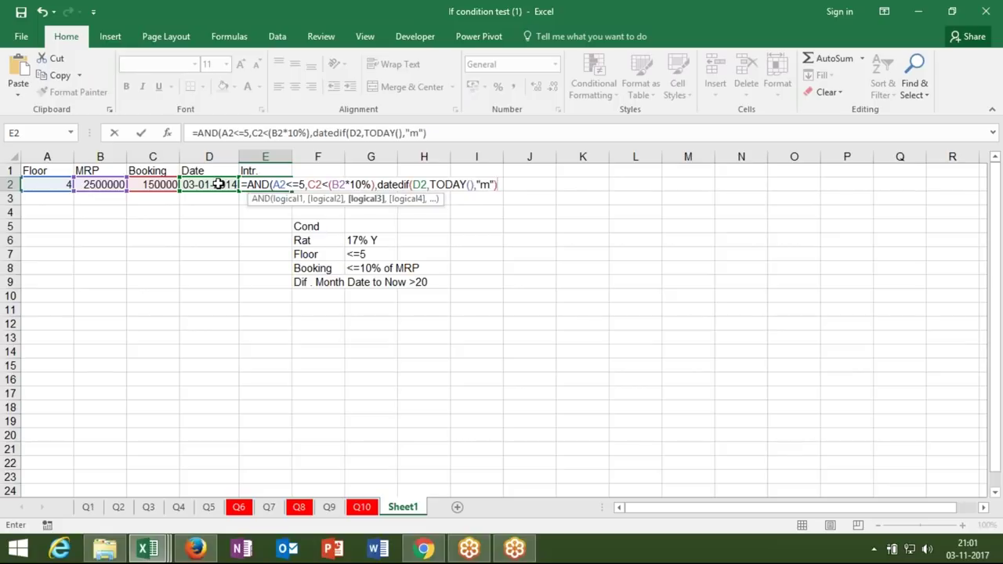
{"action": "type", "text": ">"}
{"action": "type", "text": "20"}
{"action": "type", "text": ")"}
{"action": "key", "text": "Return"}
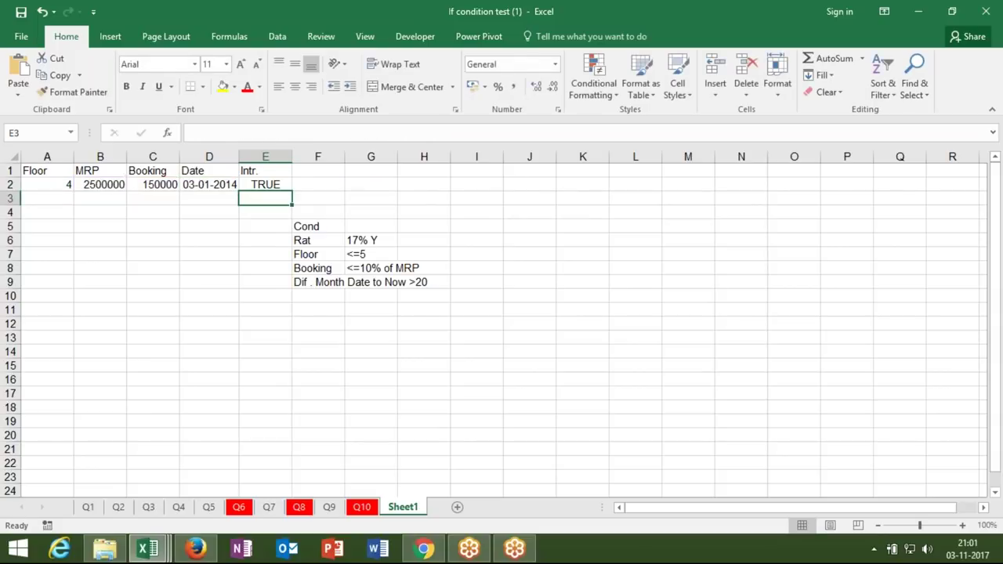
{"action": "key", "text": "Up"}
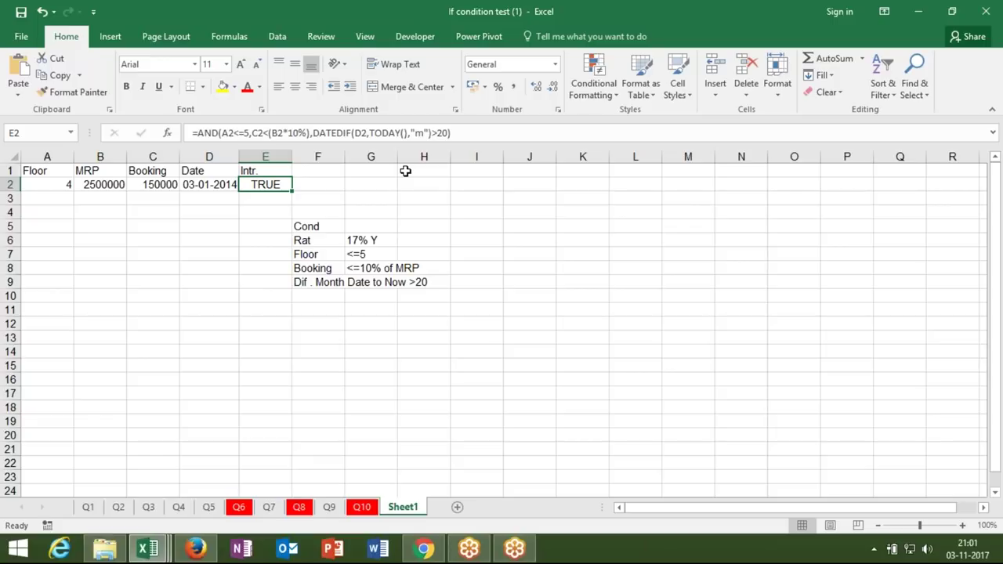
{"action": "left_click", "coordinate": [338, 189]}
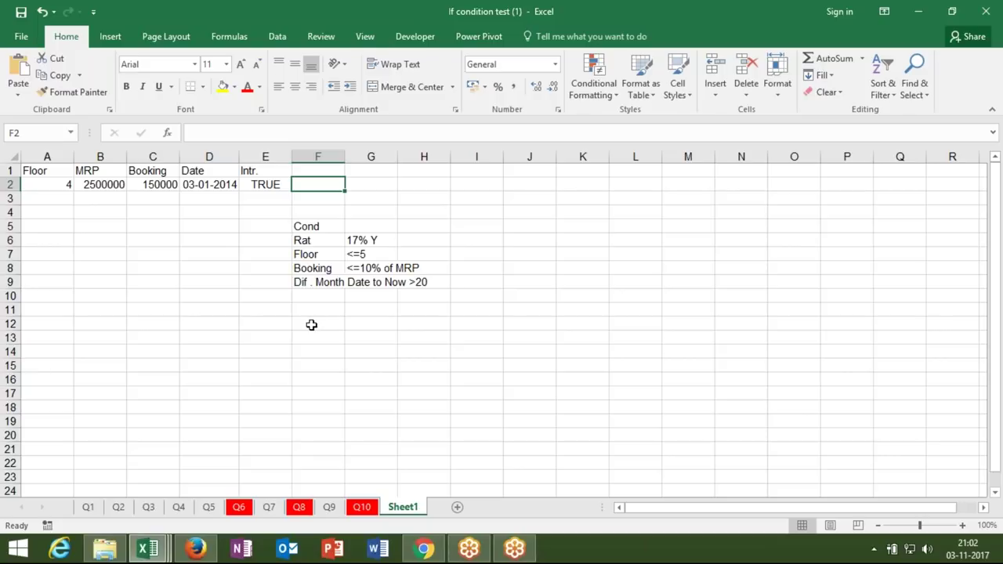
- Enter =(B2*10%)-C2 in F2, giving 100000
{"action": "type", "text": "="}
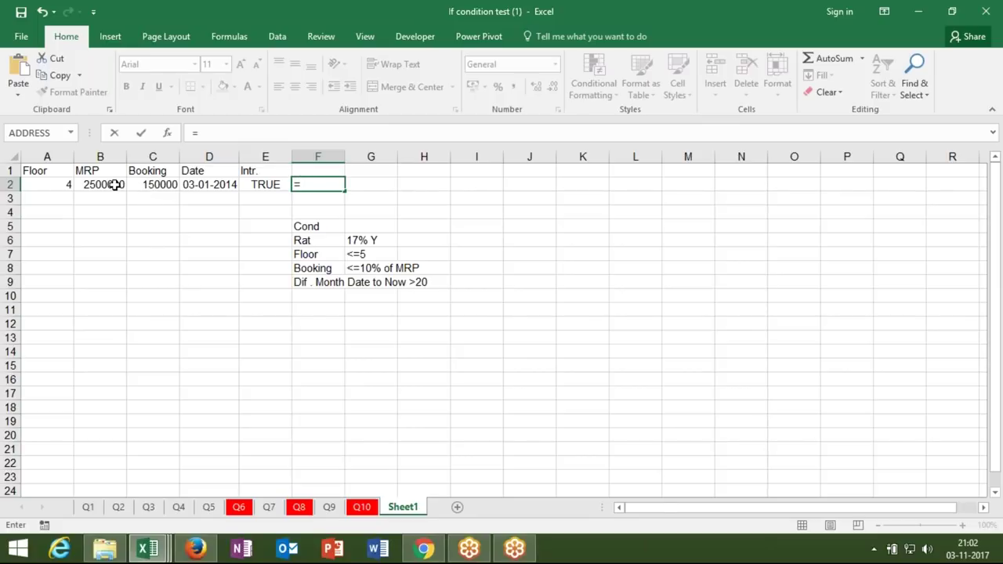
{"action": "left_click", "coordinate": [114, 185]}
{"action": "type", "text": "*10%"}
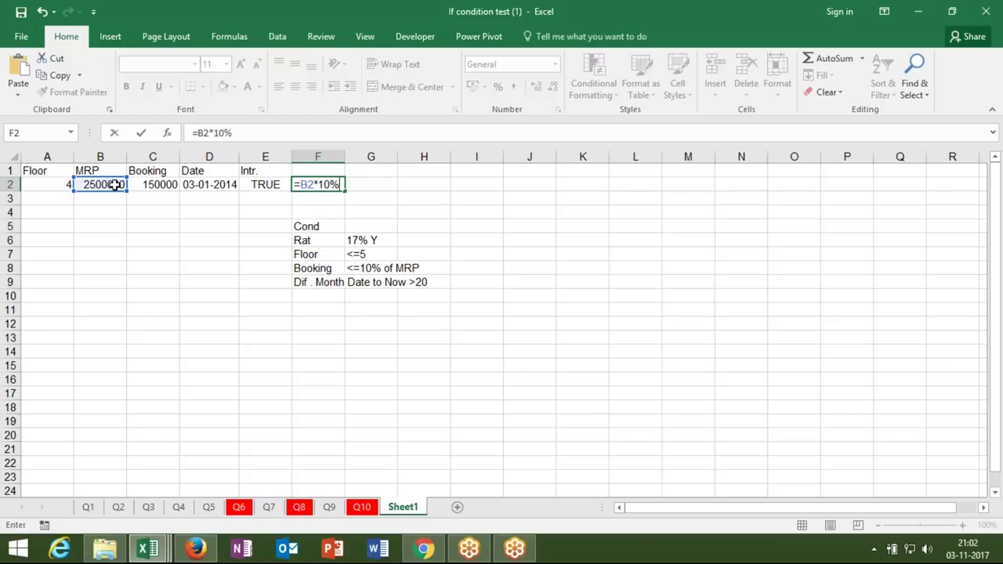
{"action": "type", "text": "-"}
{"action": "left_click", "coordinate": [141, 186]}
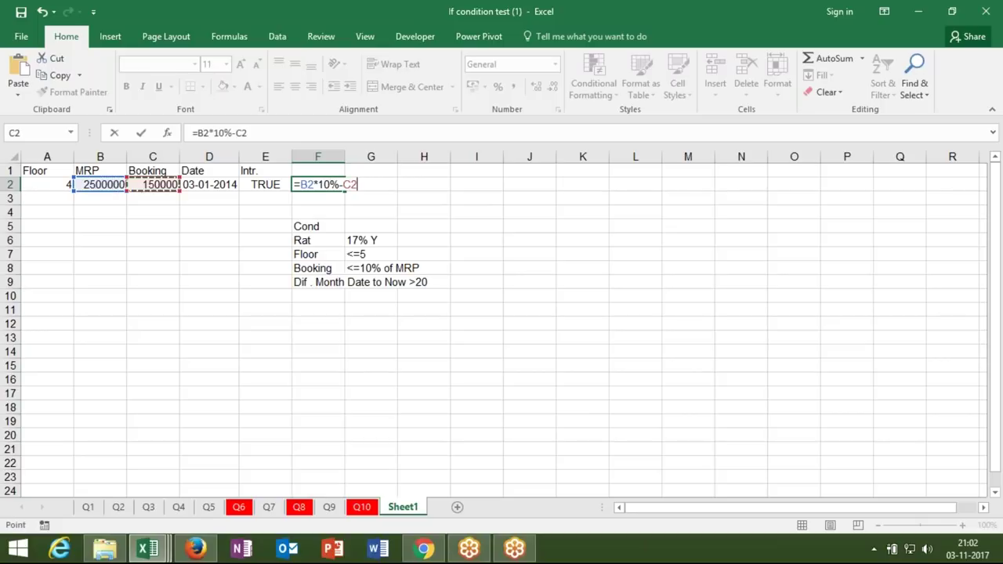
{"action": "left_click", "coordinate": [198, 133]}
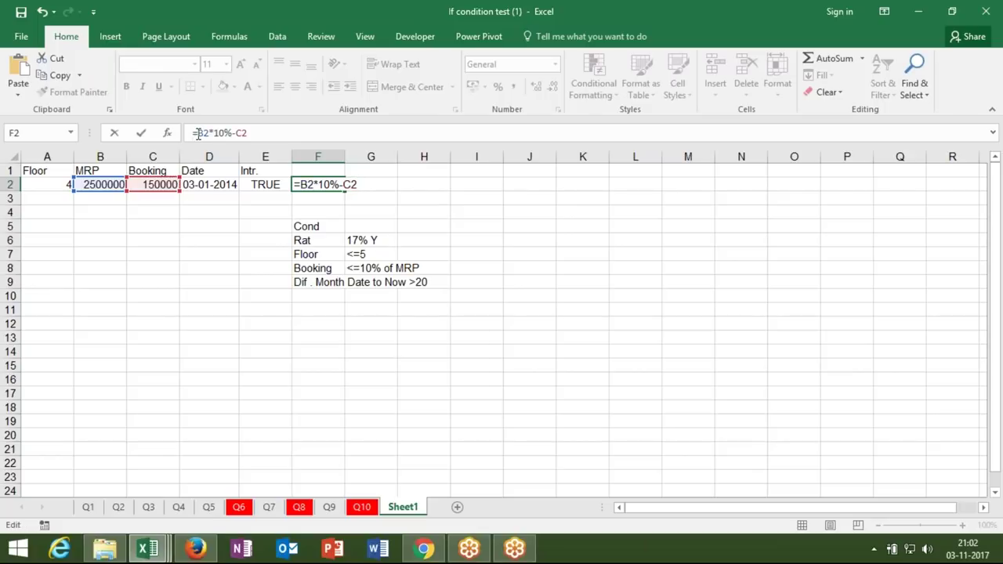
{"action": "type", "text": "("}
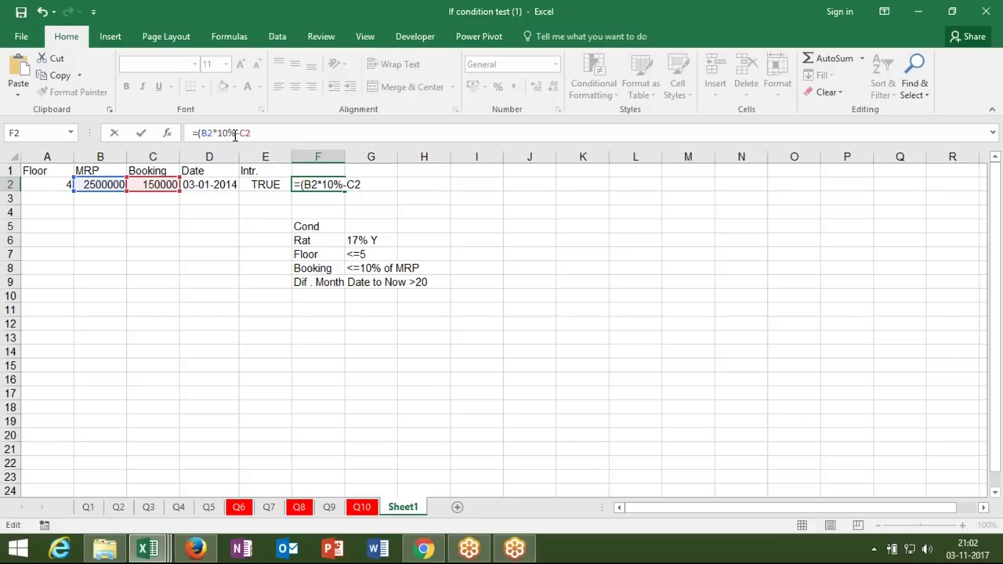
{"action": "type", "text": ")"}
{"action": "key", "text": "Return"}
- Begin the monthly rate formula in G2 with 17%
{"action": "key", "text": "Up"}
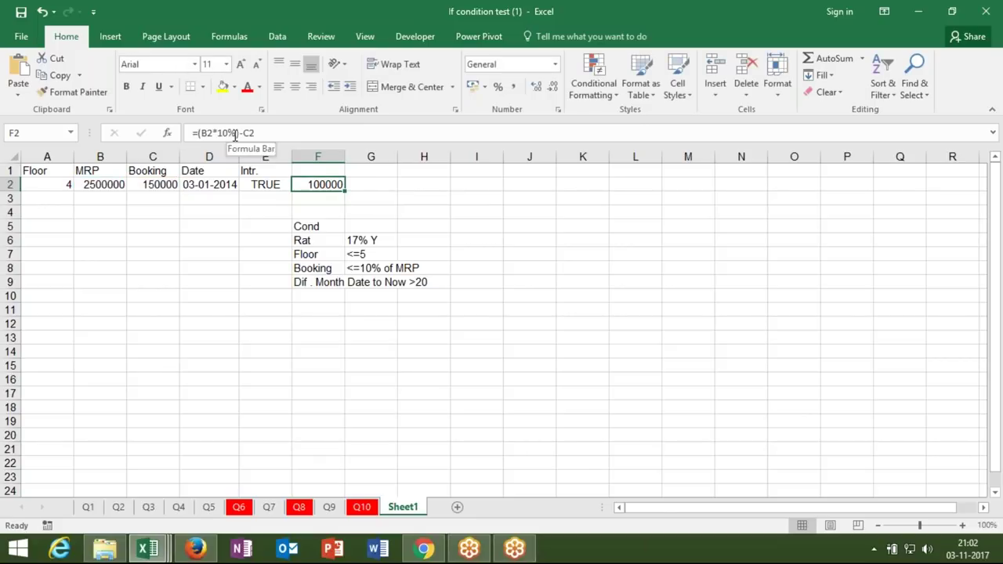
{"action": "key", "text": "Right"}
{"action": "type", "text": "=17%"}
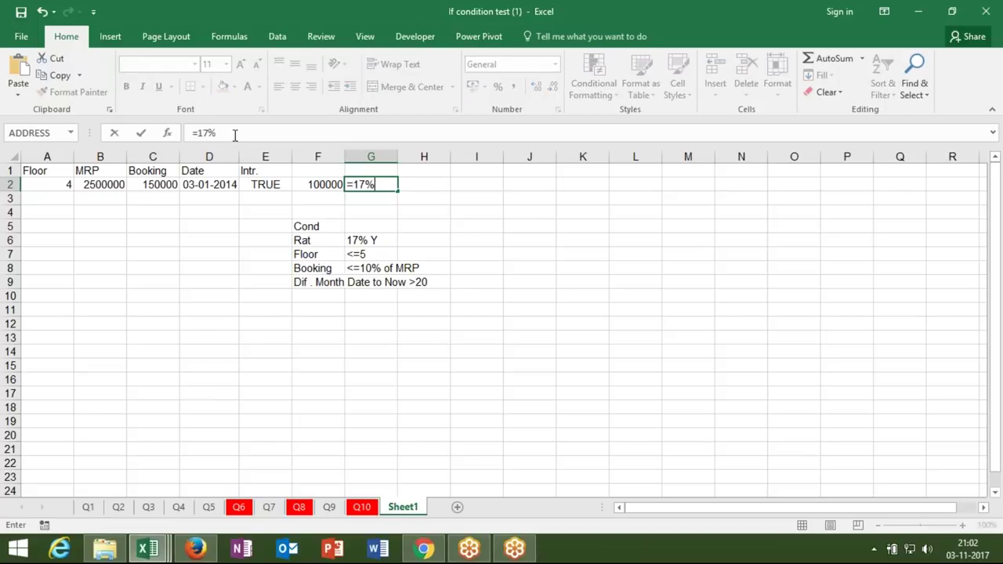
{"action": "type", "text": "*/"}
- Finish G2 as the monthly rate =17%/12, showing 0.014167
{"action": "key", "text": "BackSpace"}
{"action": "key", "text": "BackSpace"}
{"action": "type", "text": "/12"}
{"action": "key", "text": "Return"}
{"action": "type", "text": "1"}
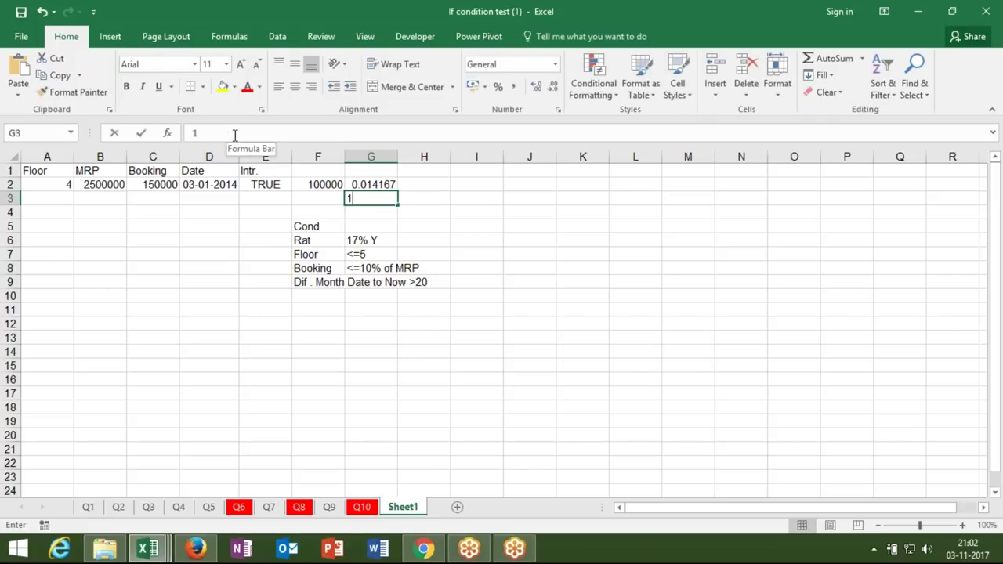
{"action": "key", "text": "Escape"}
{"action": "key", "text": "Up"}
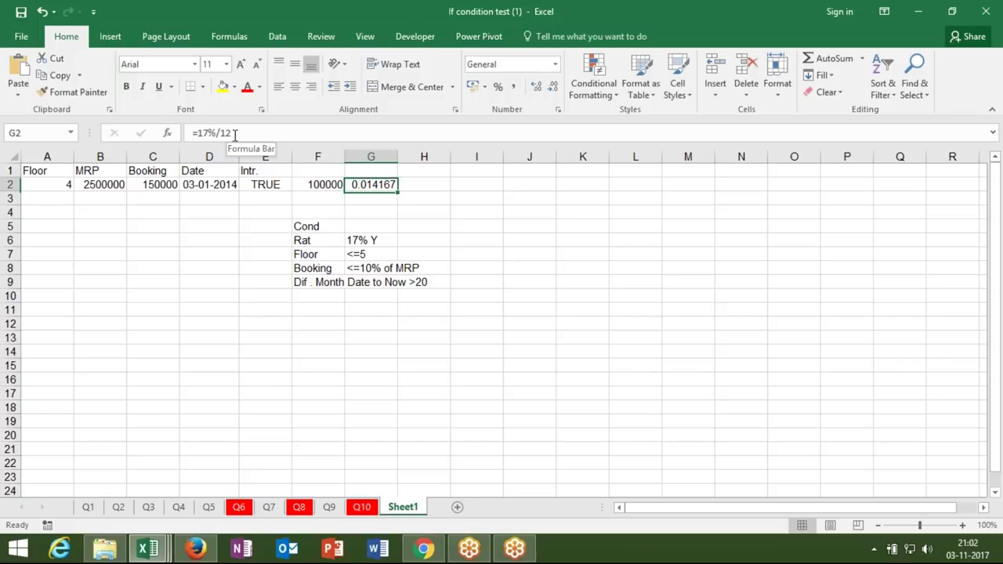
{"action": "key", "text": "Right"}
- Enter =DATEDIF(D2,TODAY(),"m") in H2 to count months since the D2 date
{"action": "type", "text": "=dated"}
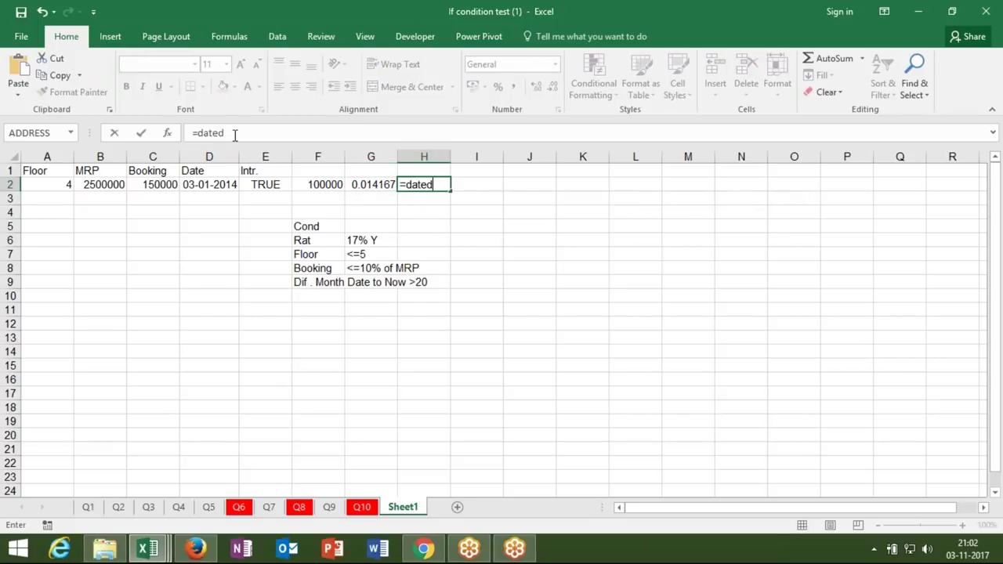
{"action": "type", "text": "if"}
{"action": "type", "text": "("}
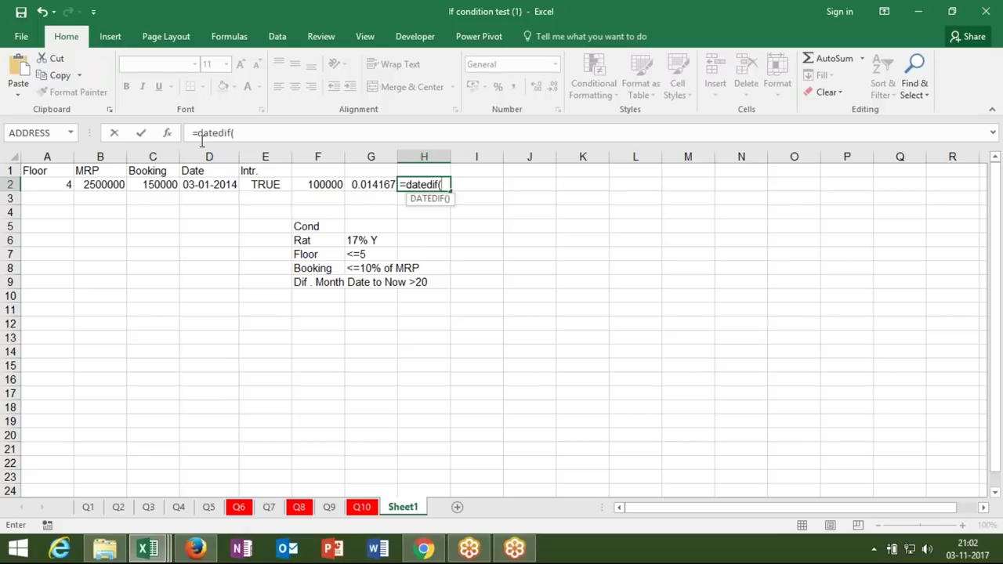
{"action": "left_click", "coordinate": [222, 185]}
{"action": "type", "text": ",to"}
{"action": "key", "text": "Tab"}
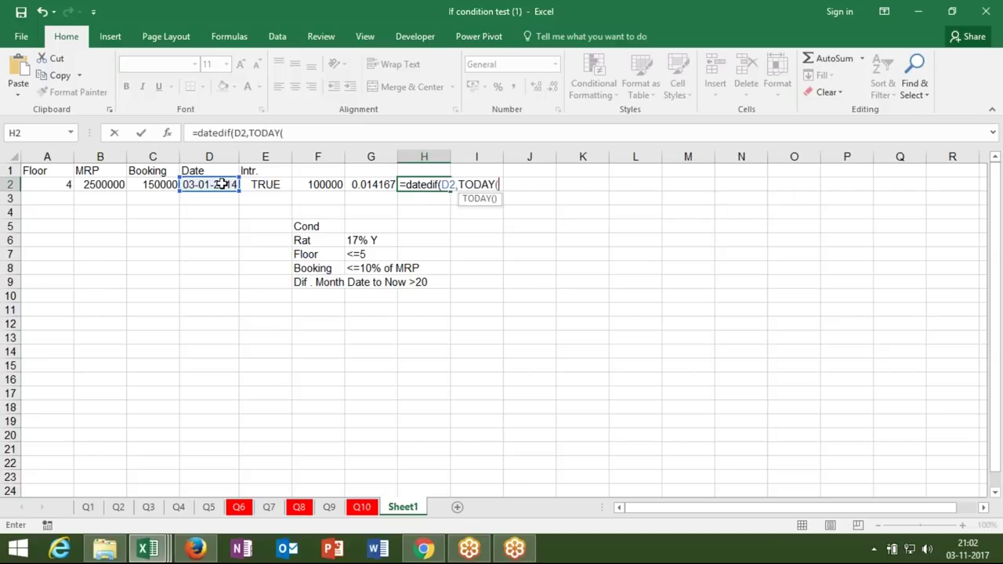
{"action": "type", "text": ")"}
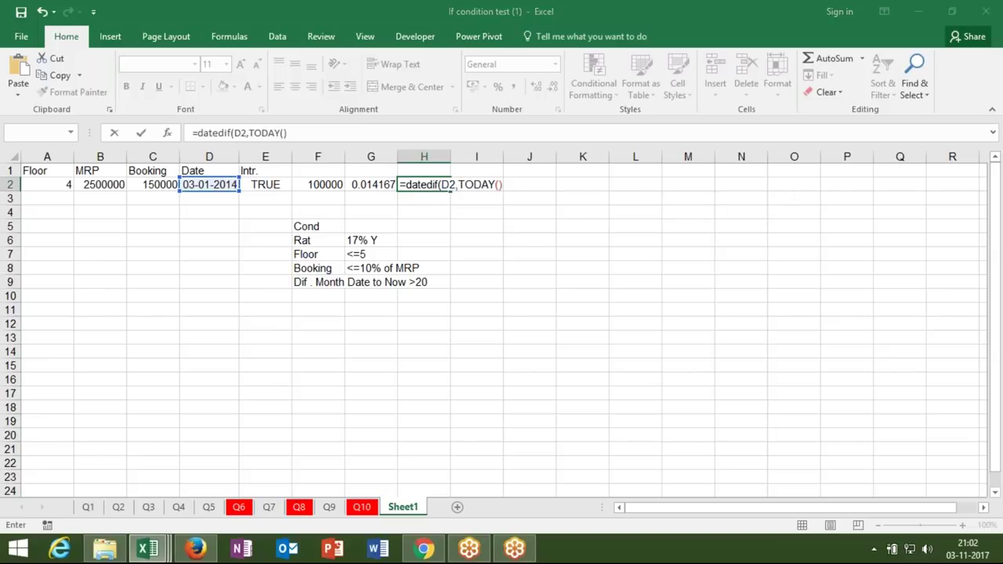
{"action": "key", "text": "Return"}
{"action": "key", "text": "Return"}
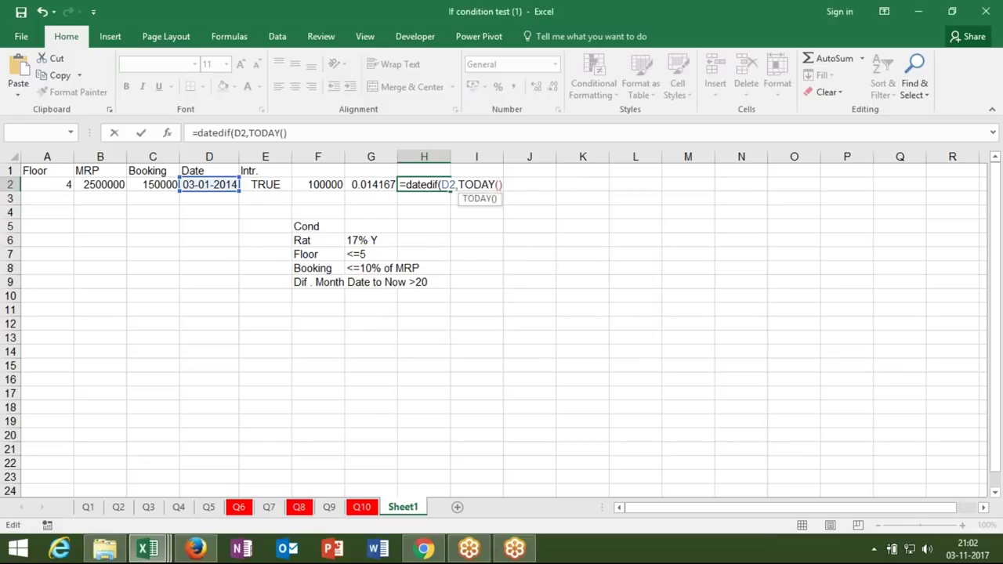
{"action": "type", "text": ","}
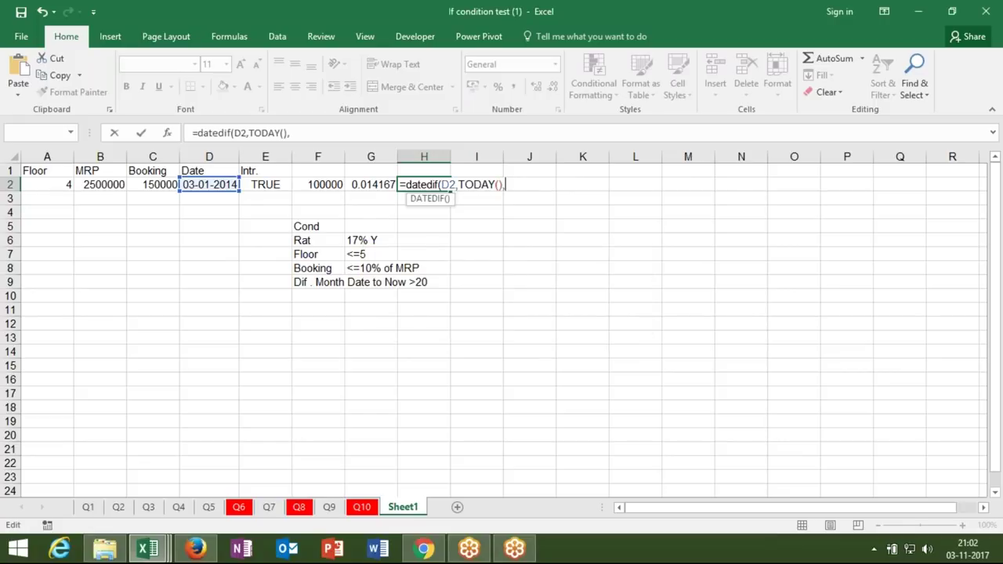
{"action": "type", "text": "\"m\""}
{"action": "type", "text": ")"}
{"action": "key", "text": "Return"}
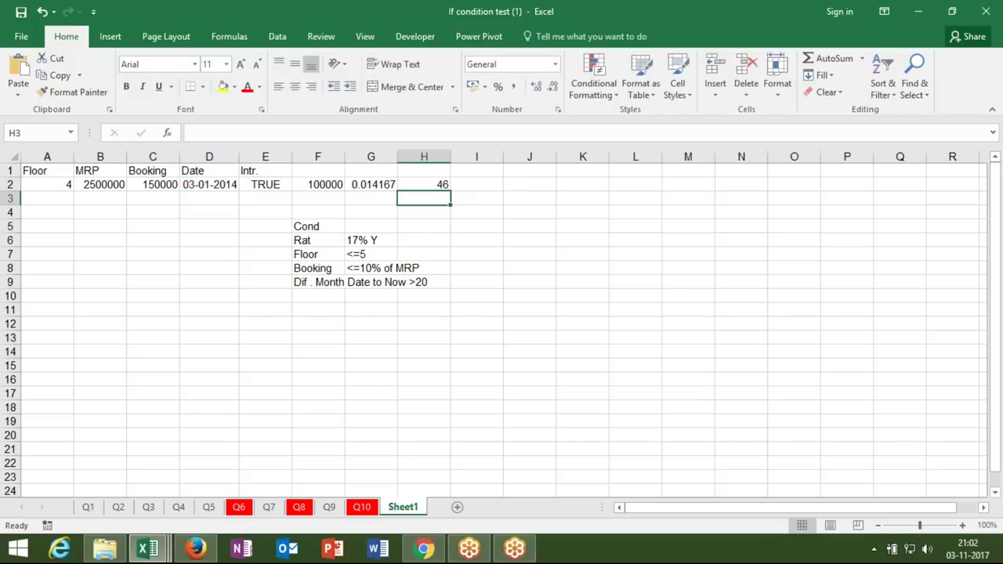
- Subtract 20 from H2's month count and display it as the plain number 26
{"action": "key", "text": "Up"}
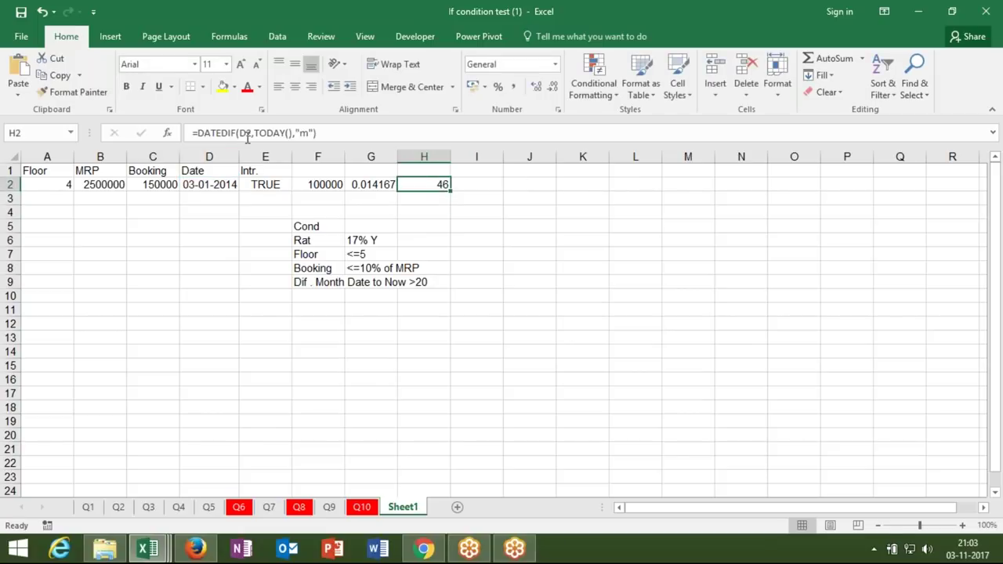
{"action": "left_click", "coordinate": [333, 131]}
{"action": "type", "text": "-"}
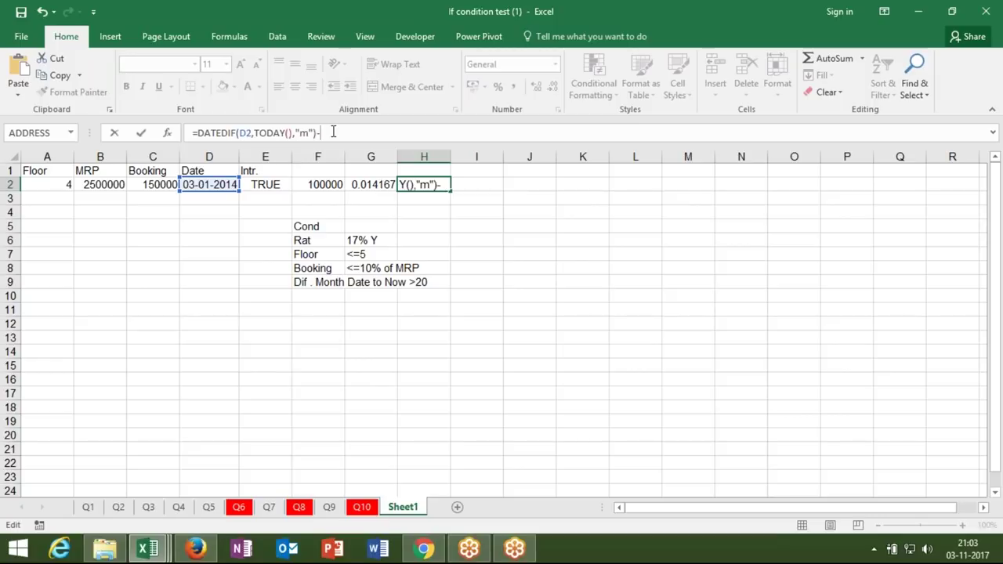
{"action": "type", "text": "20"}
{"action": "key", "text": "Return"}
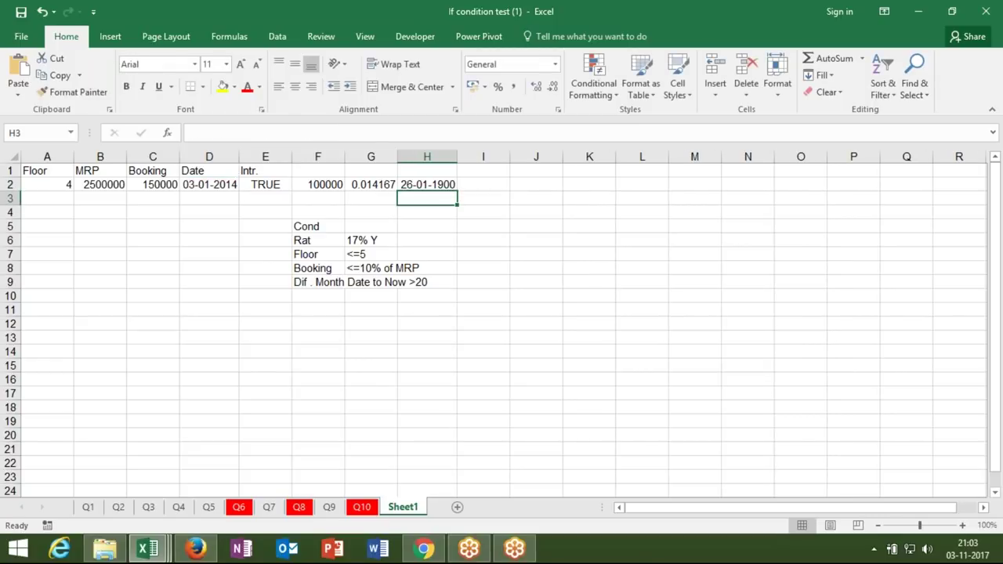
{"action": "key", "text": "Up"}
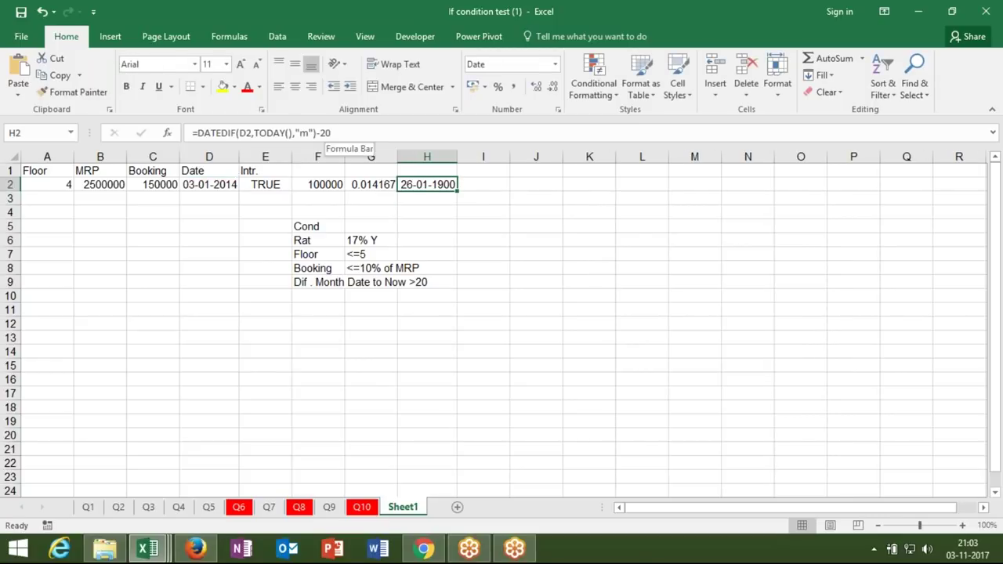
{"action": "key", "text": "ctrl+shift+Escape"}
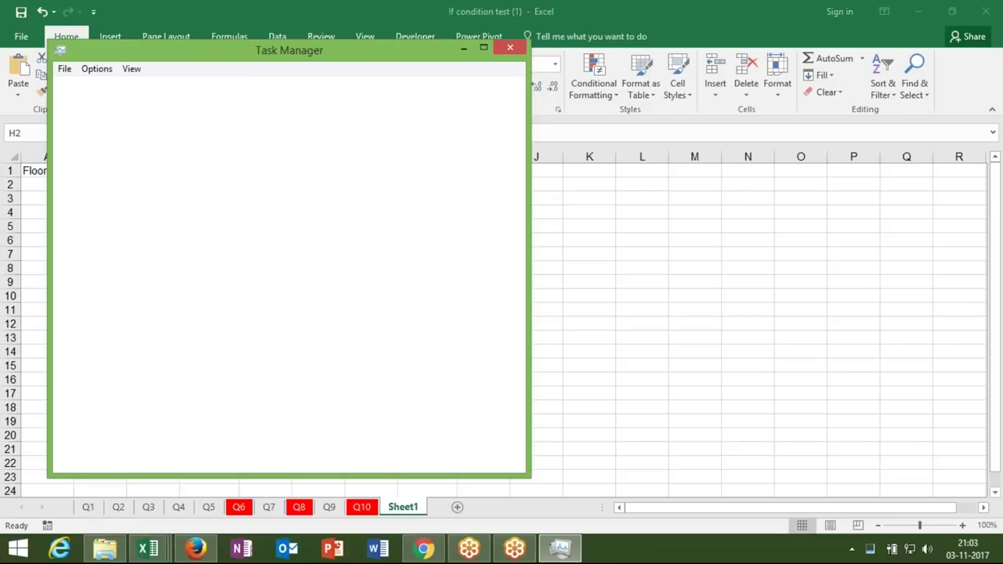
{"action": "key", "text": "alt+F4"}
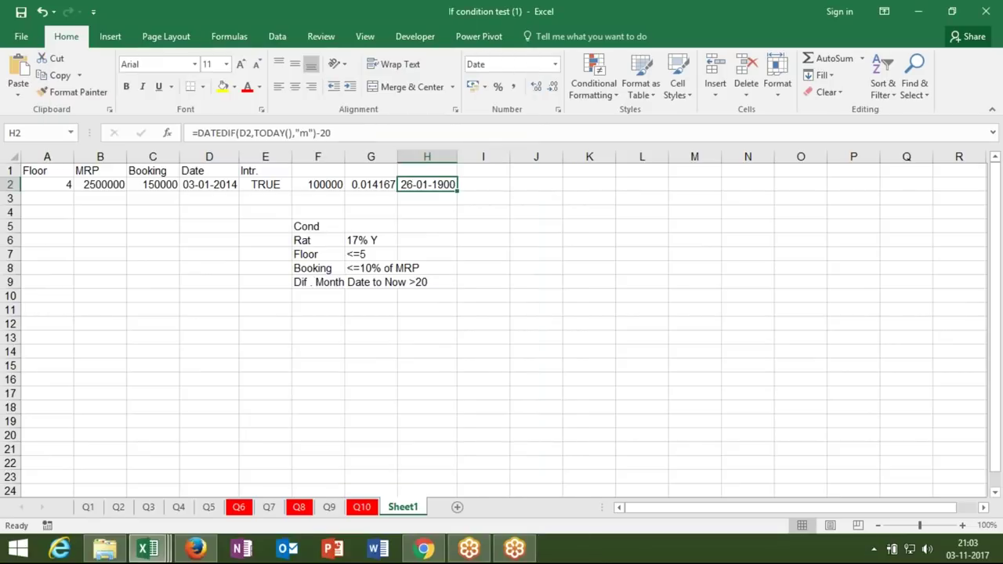
{"action": "key", "text": "ctrl+shift+asciitilde"}
- Enter =F2*G2*H2 in I2, returning the interest 36833.33
{"action": "left_click", "coordinate": [482, 184]}
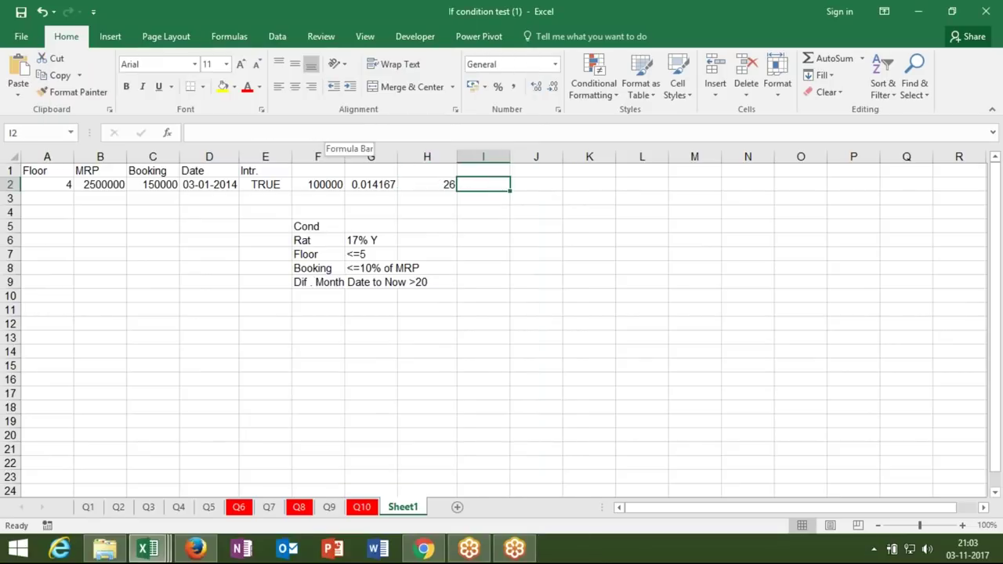
{"action": "type", "text": "="}
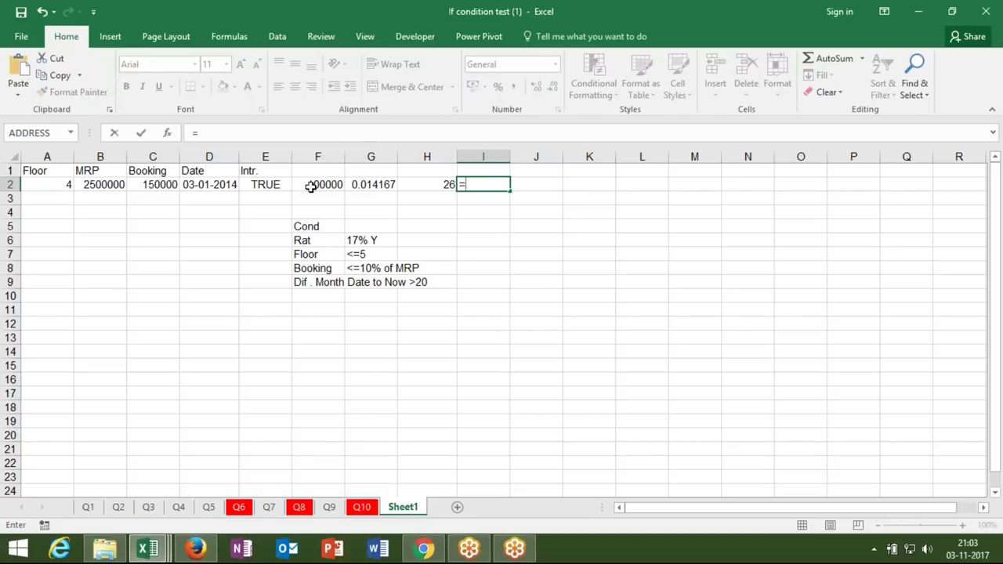
{"action": "left_click", "coordinate": [311, 185]}
{"action": "type", "text": "*"}
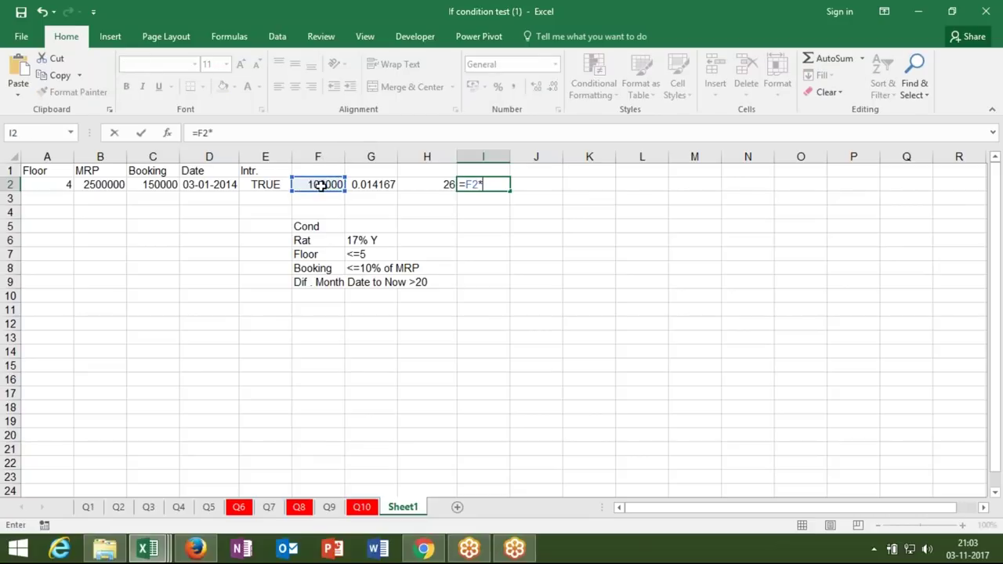
{"action": "left_click", "coordinate": [358, 183]}
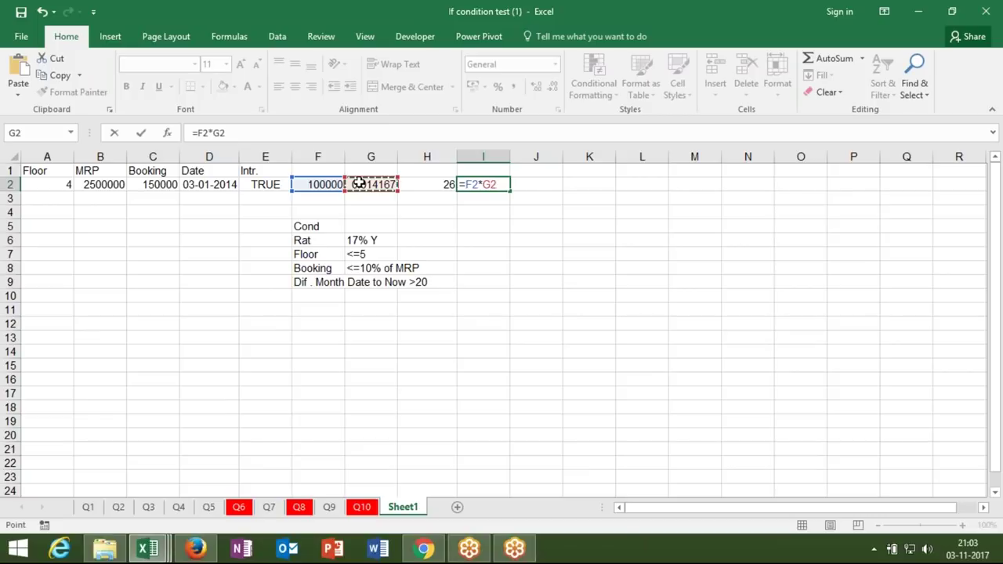
{"action": "type", "text": "*"}
{"action": "left_click", "coordinate": [437, 184]}
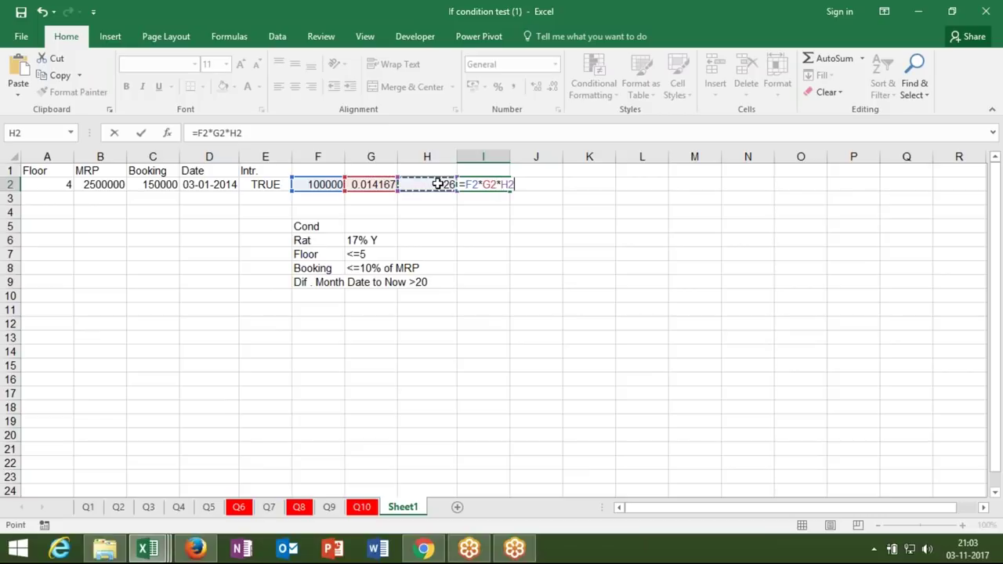
{"action": "key", "text": "Return"}
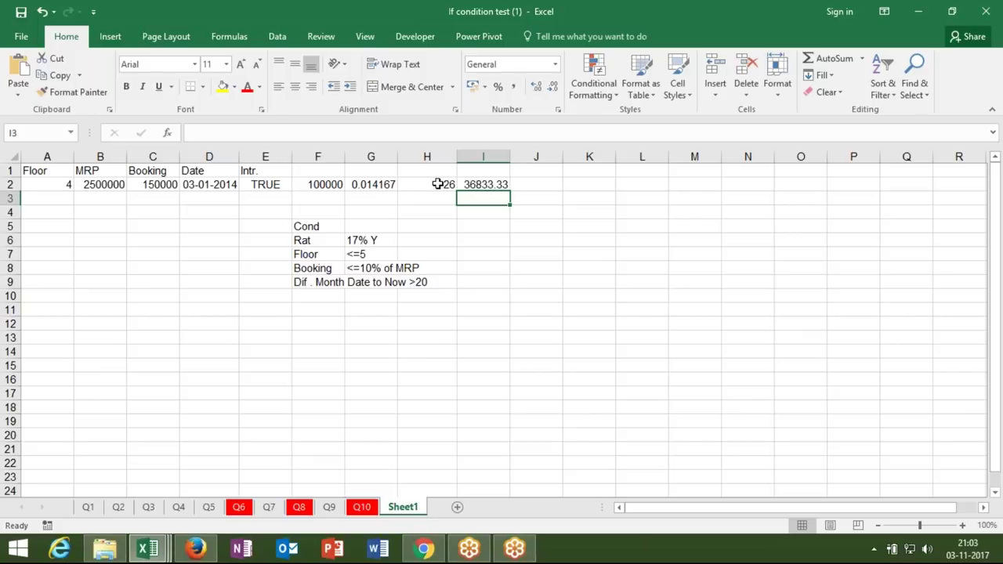
{"action": "left_click", "coordinate": [465, 184]}
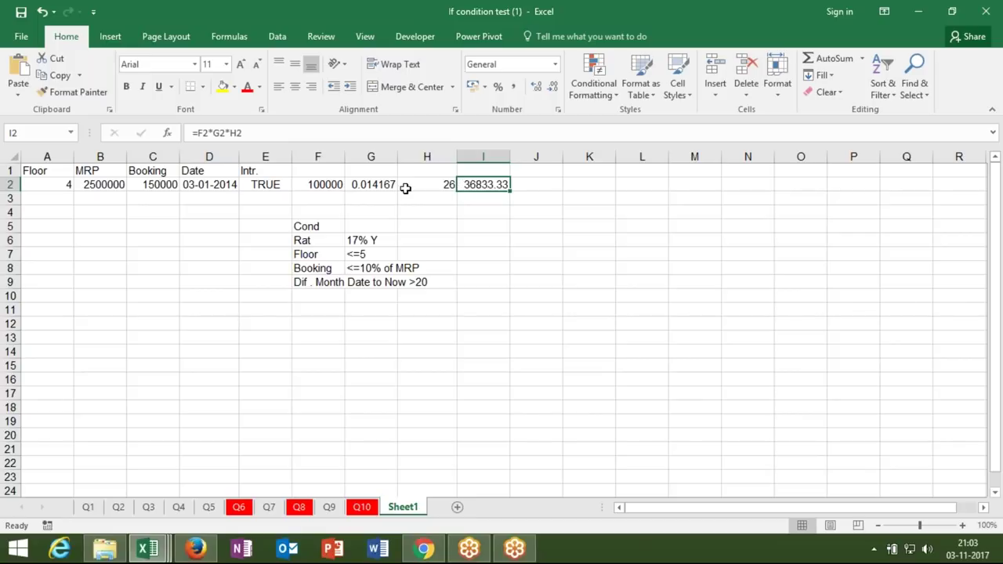
- Replace the F2 reference in I2's formula with ((B2*10%)-C2)
{"action": "left_click", "coordinate": [300, 187]}
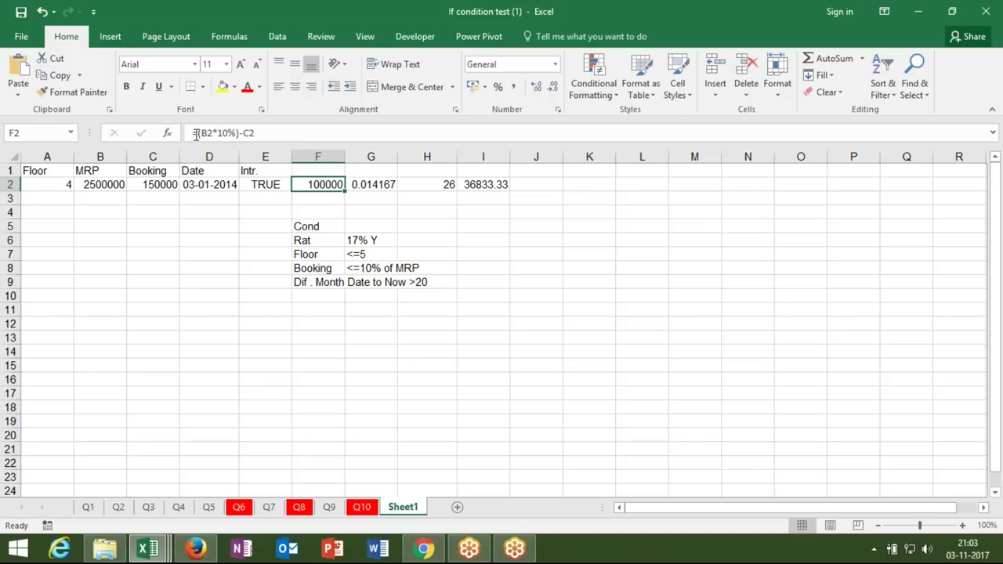
{"action": "left_click_drag", "start_coordinate": [197, 133], "coordinate": [278, 133]}
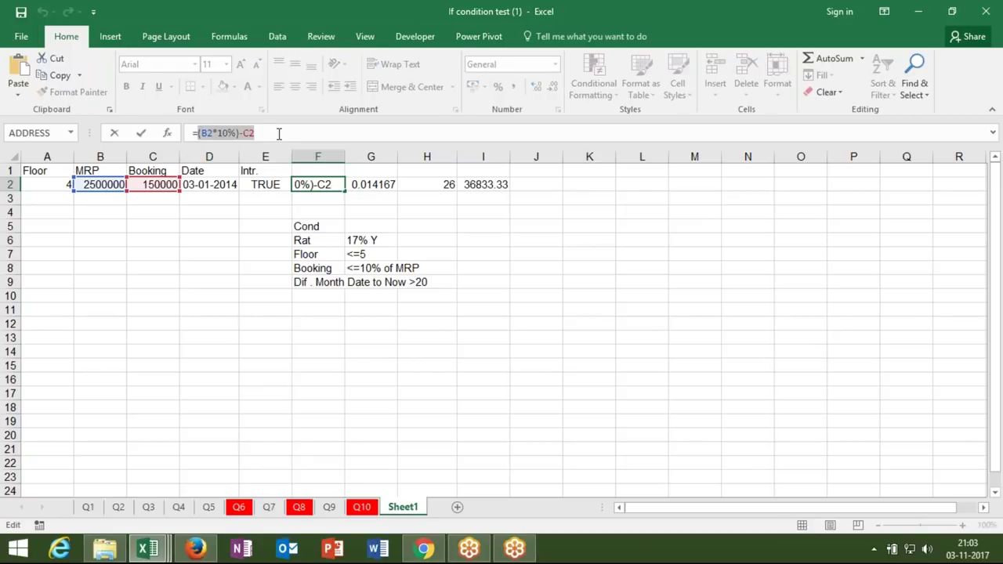
{"action": "key", "text": "Escape"}
{"action": "left_click", "coordinate": [479, 184]}
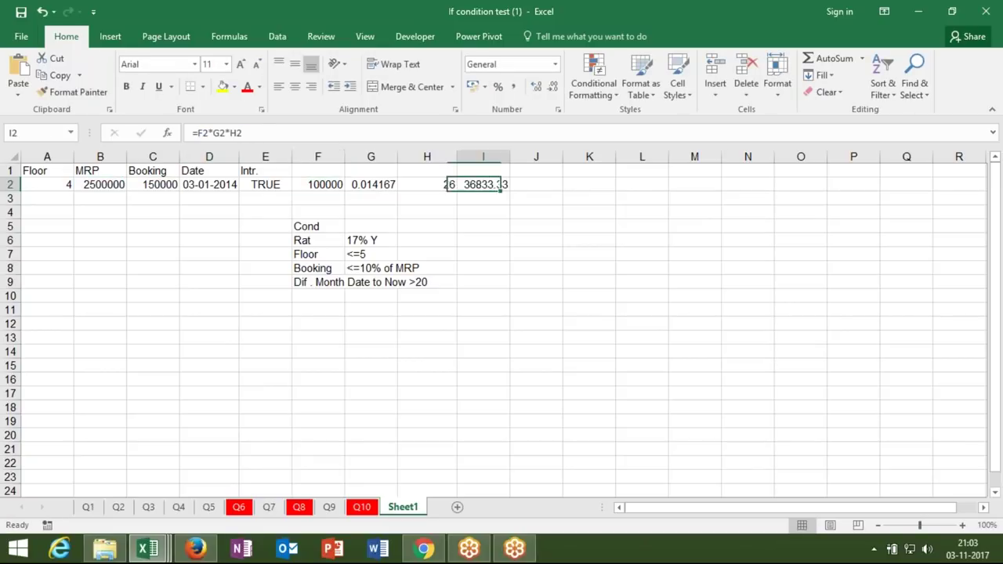
{"action": "left_click", "coordinate": [204, 133]}
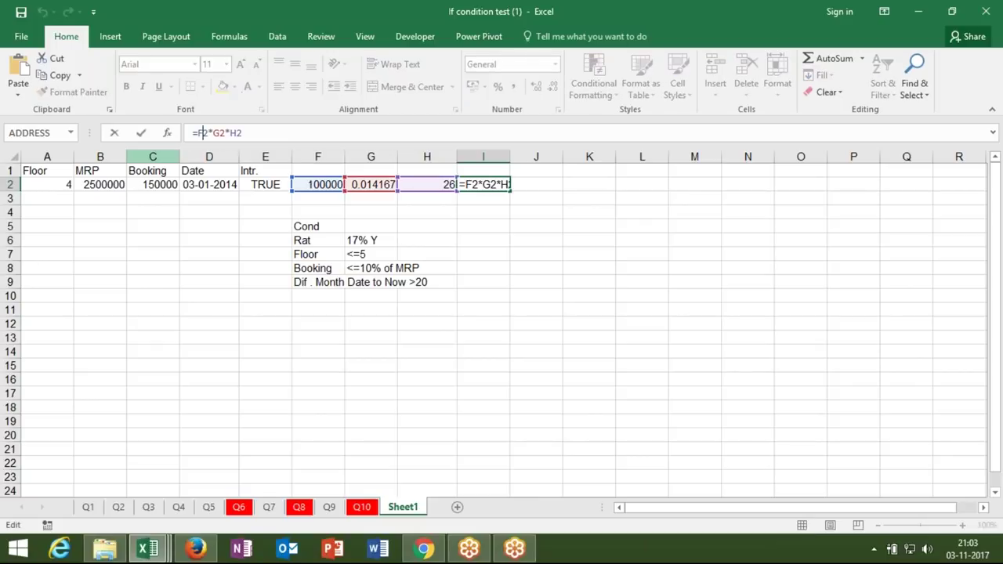
{"action": "key", "text": "Delete"}
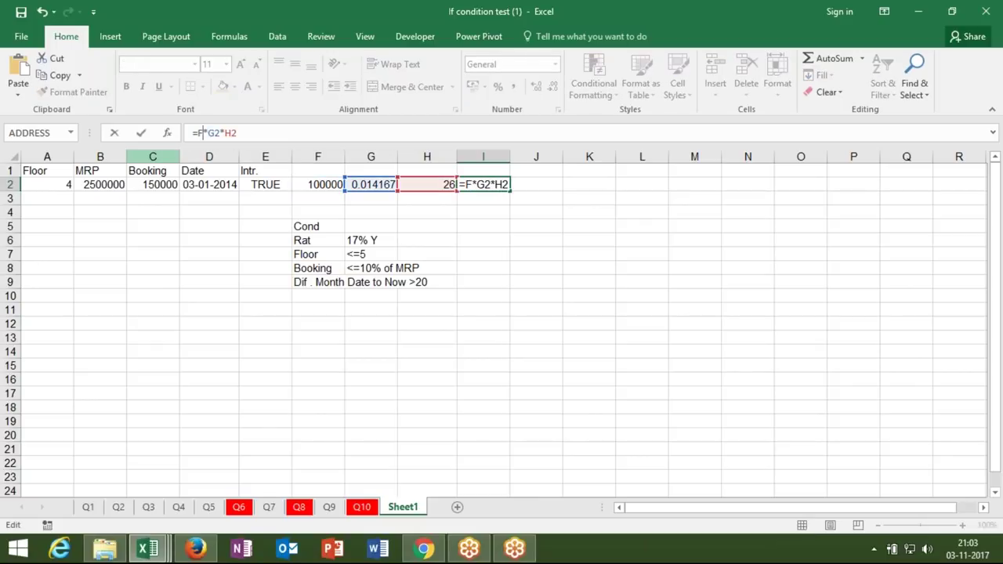
{"action": "key", "text": "BackSpace"}
{"action": "type", "text": "("}
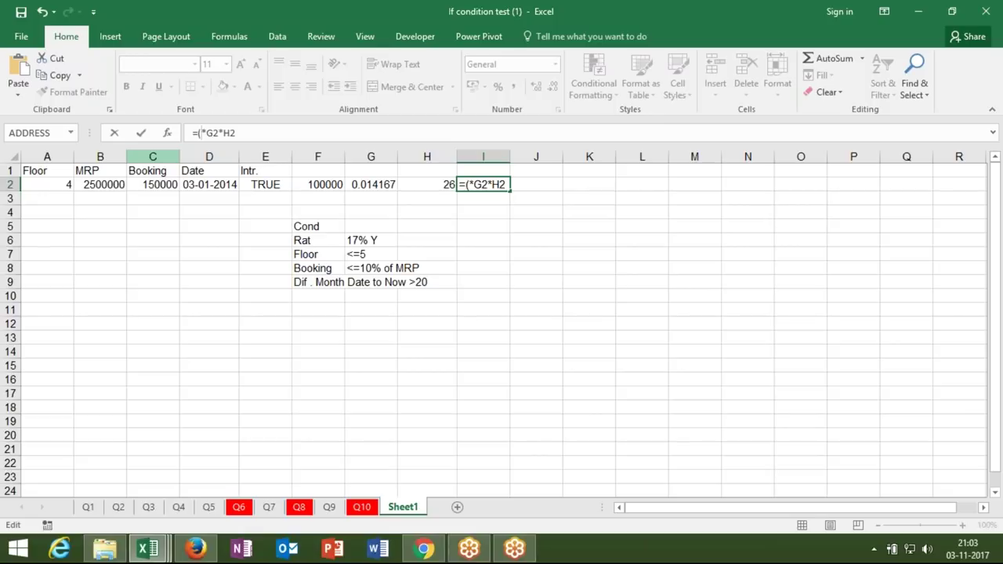
{"action": "type", "text": "(B2*10%)-C2"}
{"action": "type", "text": ")"}
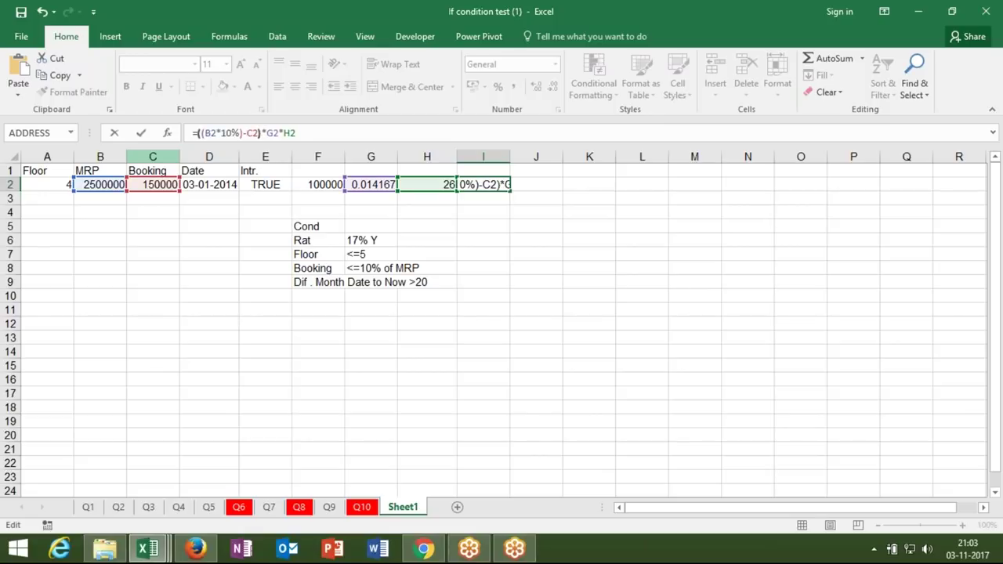
{"action": "key", "text": "Return"}
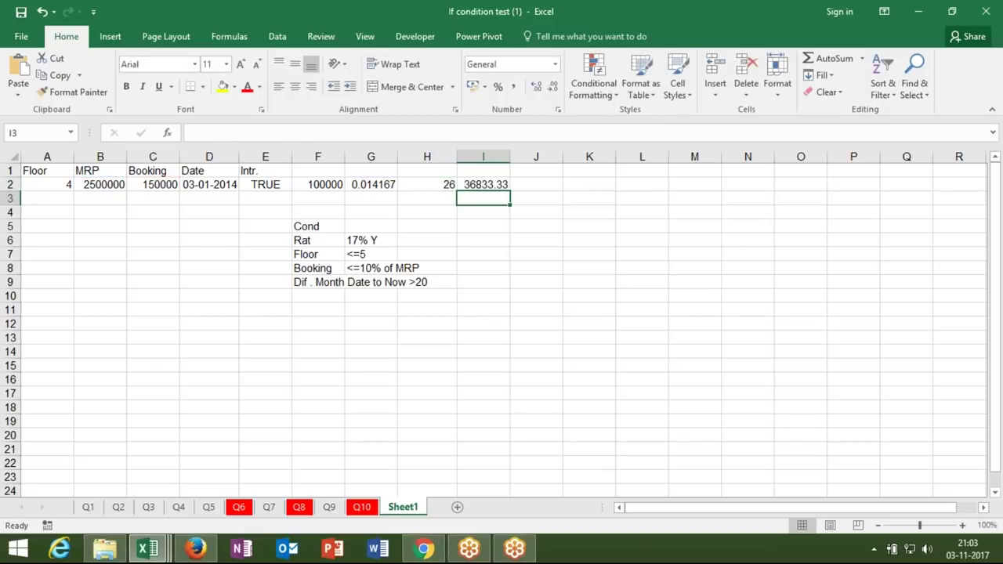
- Replace the G2 reference in I2's formula with (17%/12)
{"action": "left_click", "coordinate": [427, 184]}
{"action": "left_click", "coordinate": [370, 184]}
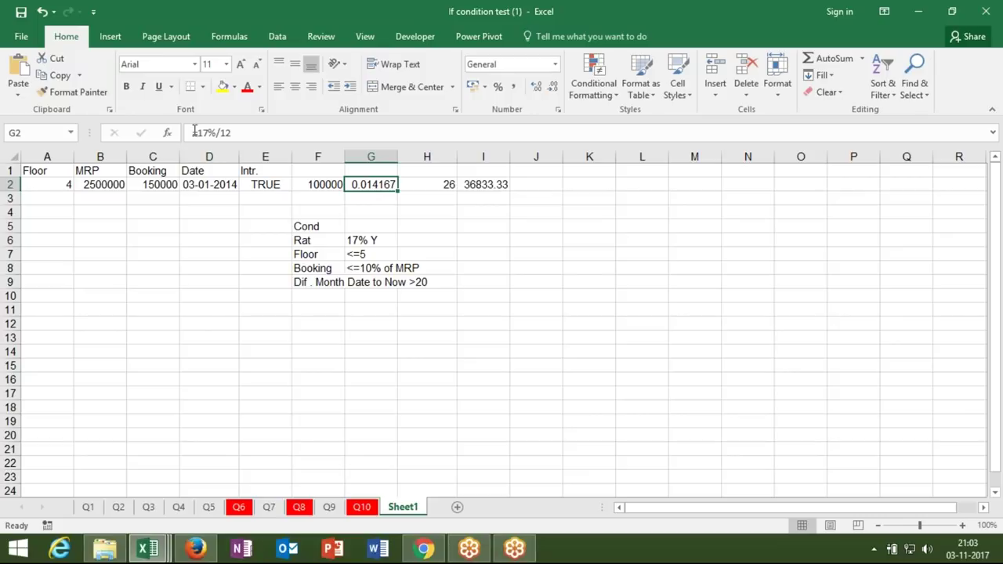
{"action": "left_click_drag", "start_coordinate": [197, 133], "coordinate": [232, 132]}
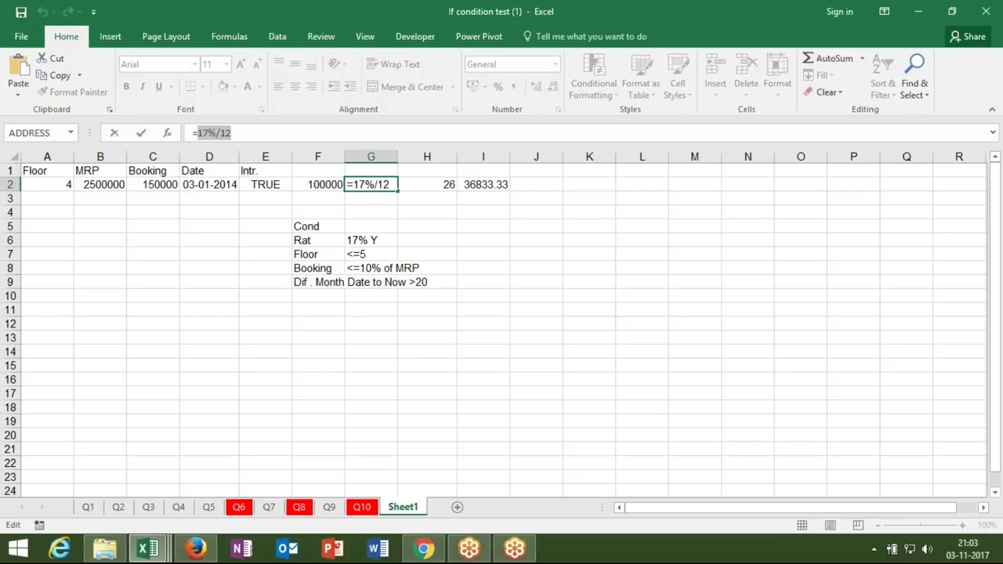
{"action": "key", "text": "Escape"}
{"action": "left_click", "coordinate": [486, 184]}
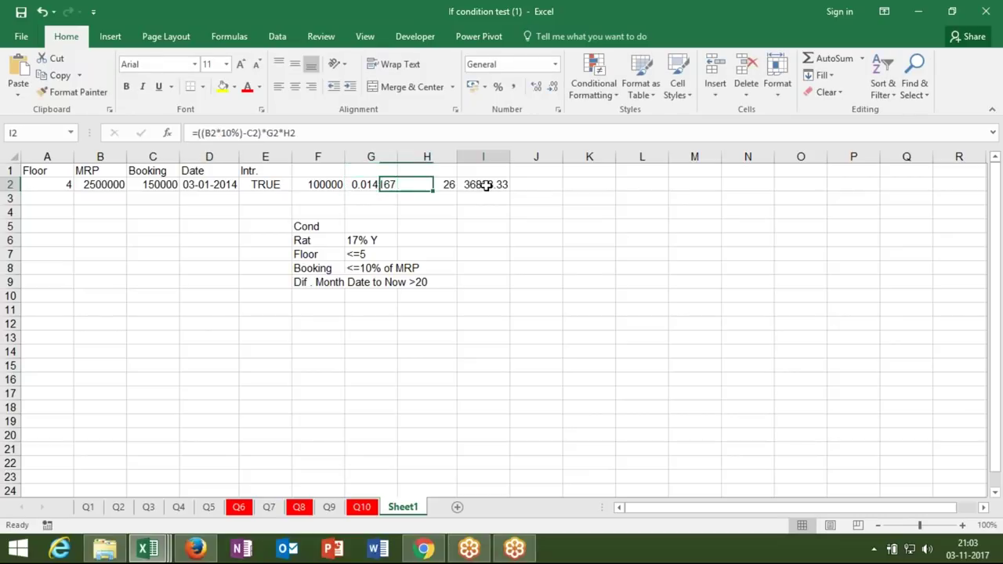
{"action": "left_click", "coordinate": [275, 138]}
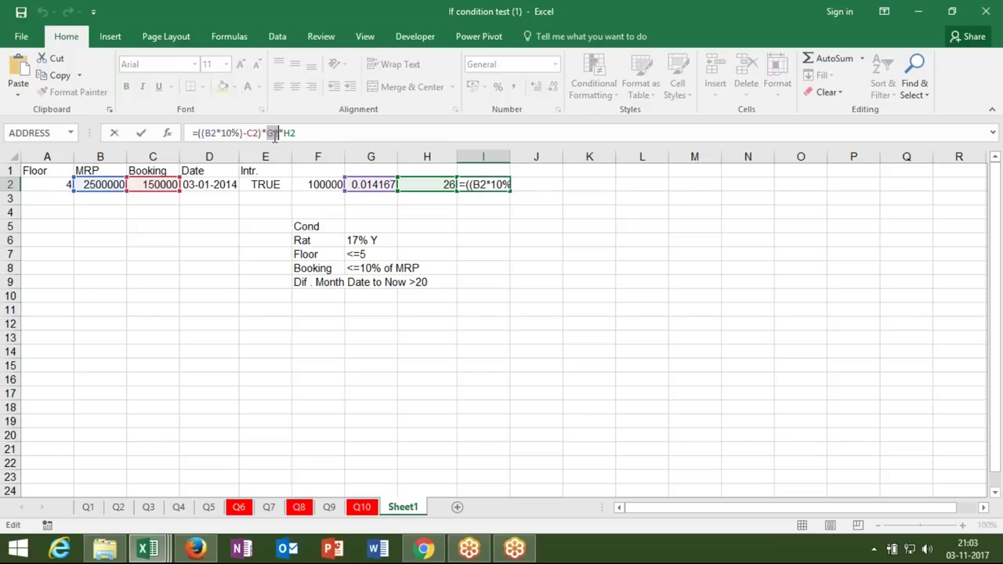
{"action": "type", "text": "("}
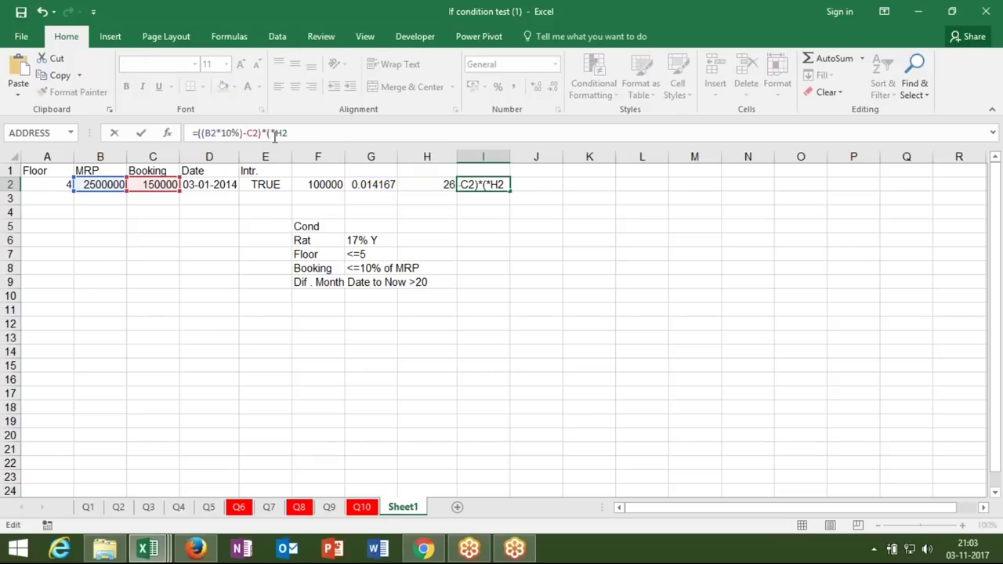
{"action": "type", "text": "17%/12"}
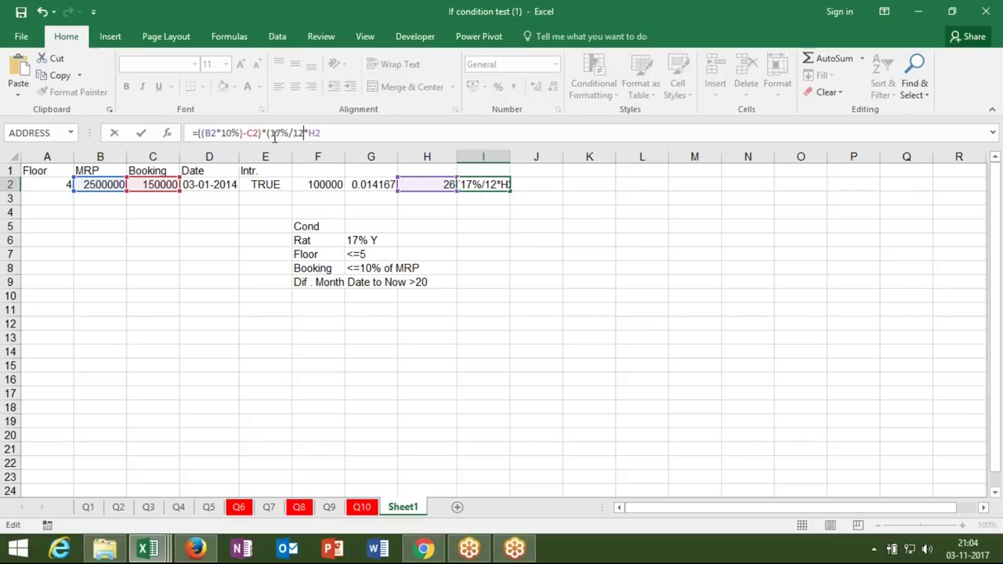
{"action": "type", "text": ")"}
{"action": "key", "text": "Return"}
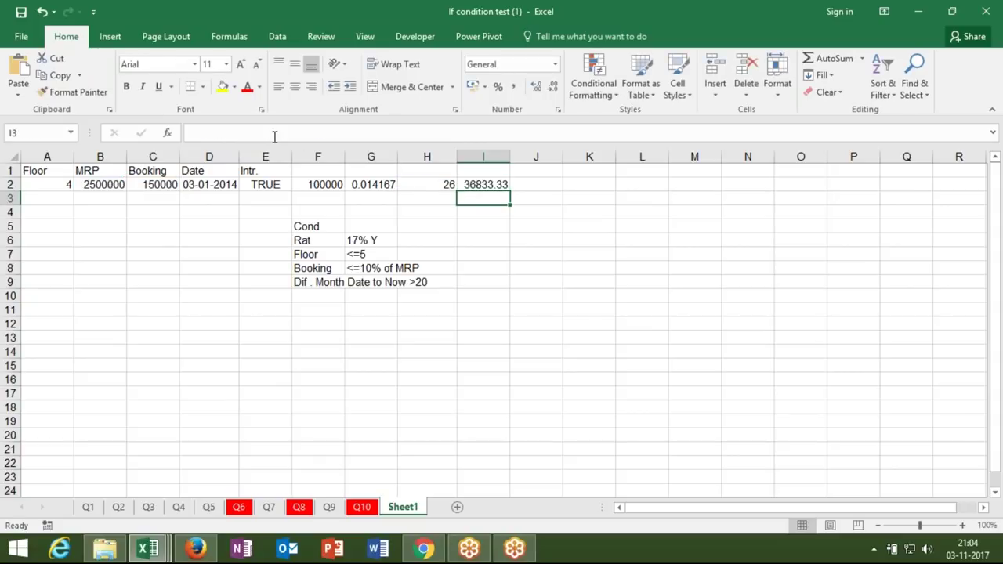
- Swap H2 in I2's formula for (DATEDIF(D2,TODAY(),"m")-20), shown in General as 36833.333
{"action": "key", "text": "Up"}
{"action": "key", "text": "Left"}
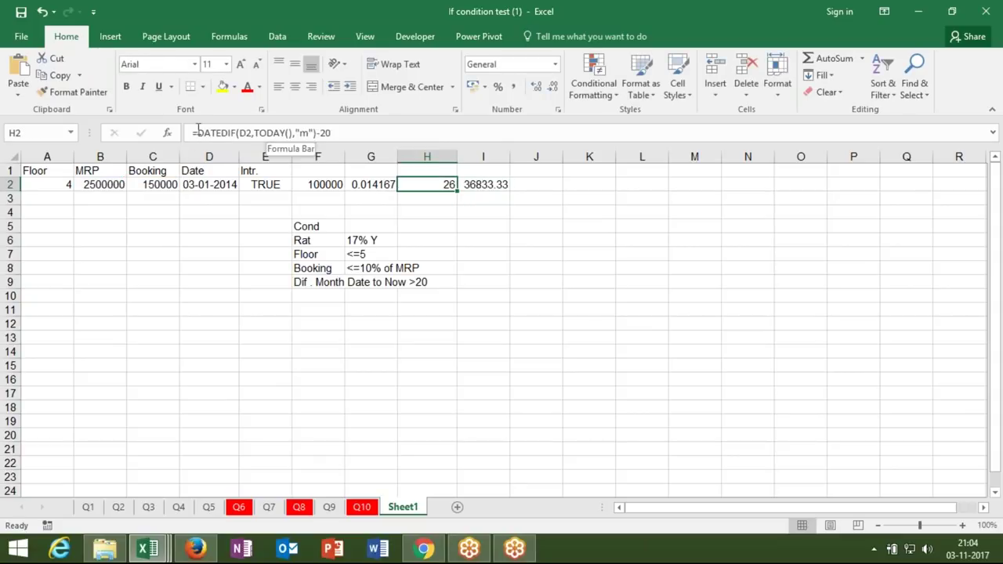
{"action": "left_click_drag", "start_coordinate": [200, 132], "coordinate": [344, 135]}
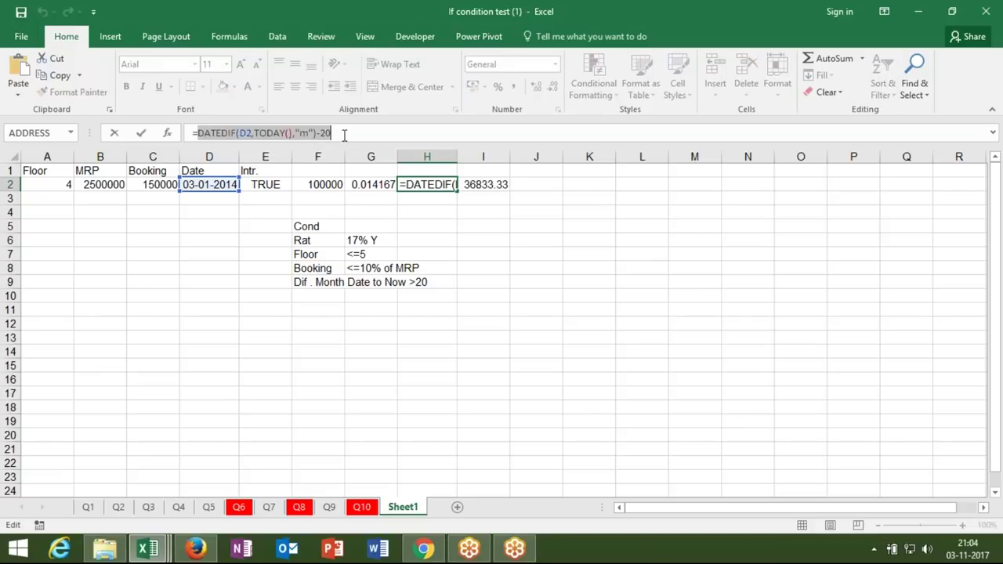
{"action": "key", "text": "Escape"}
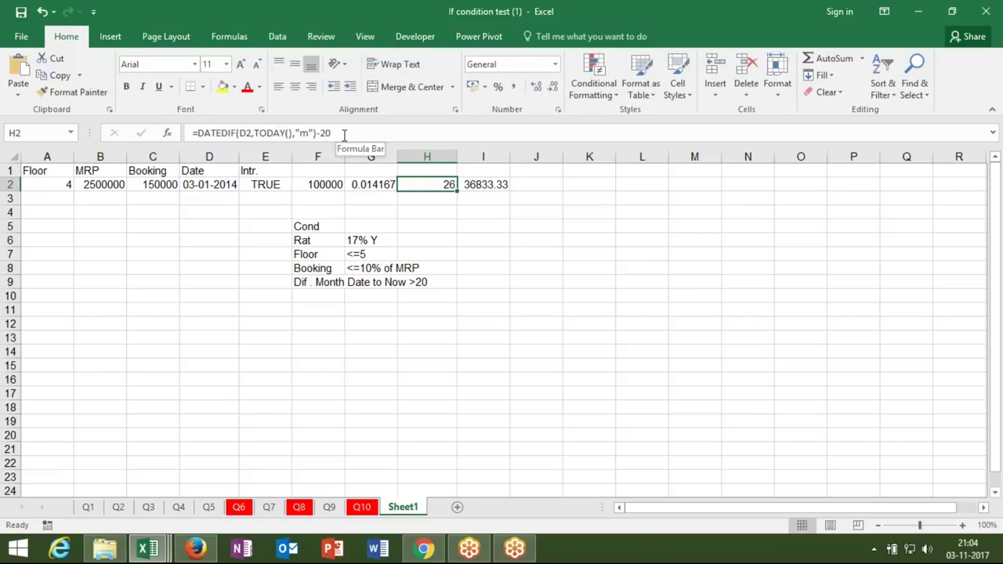
{"action": "key", "text": "Right"}
{"action": "double_click", "coordinate": [318, 133]}
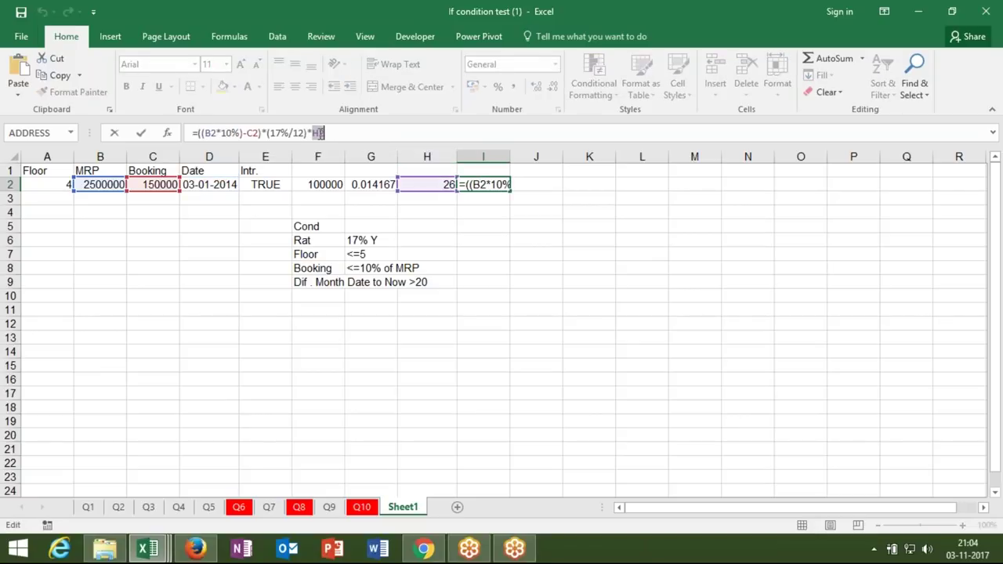
{"action": "type", "text": "("}
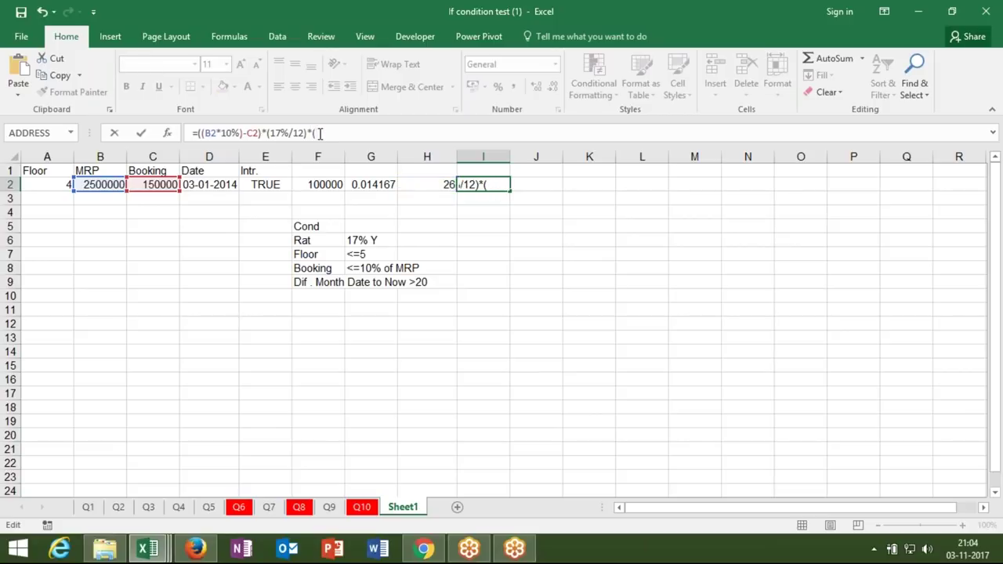
{"action": "type", "text": "DATEDIF(D2,TODAY(),\"m\")-20)"}
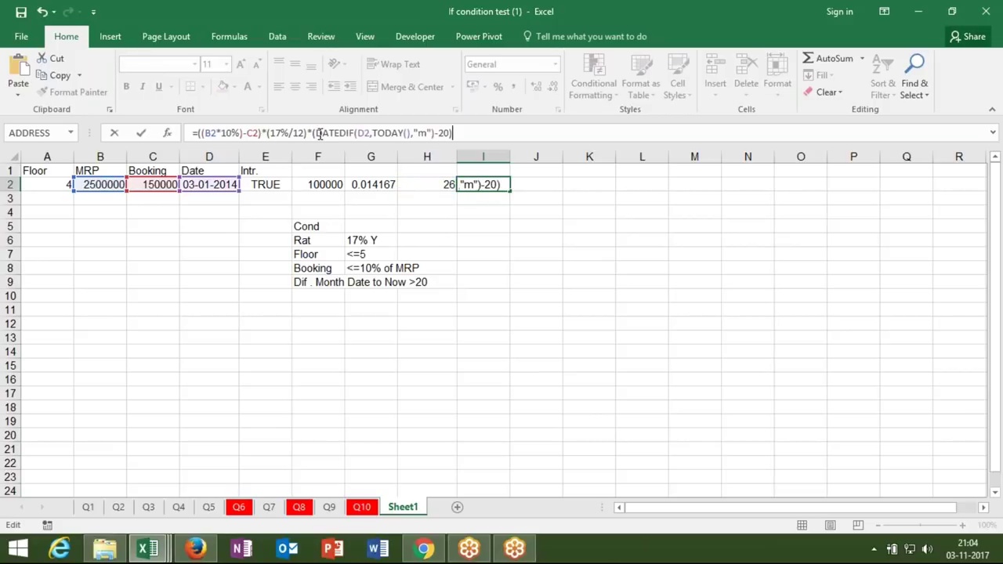
{"action": "key", "text": "ctrl+Return"}
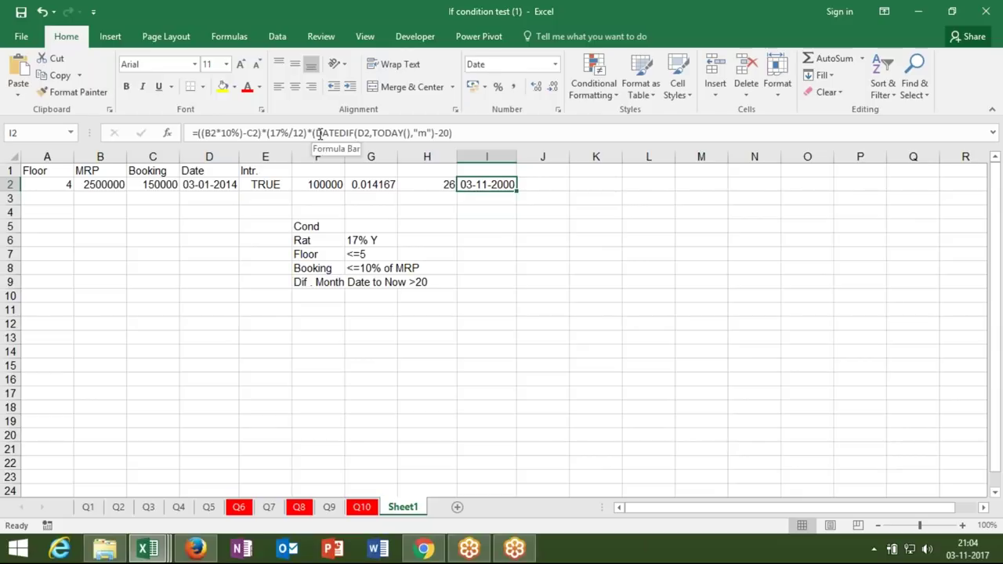
{"action": "key", "text": "ctrl+shift+asciitilde"}
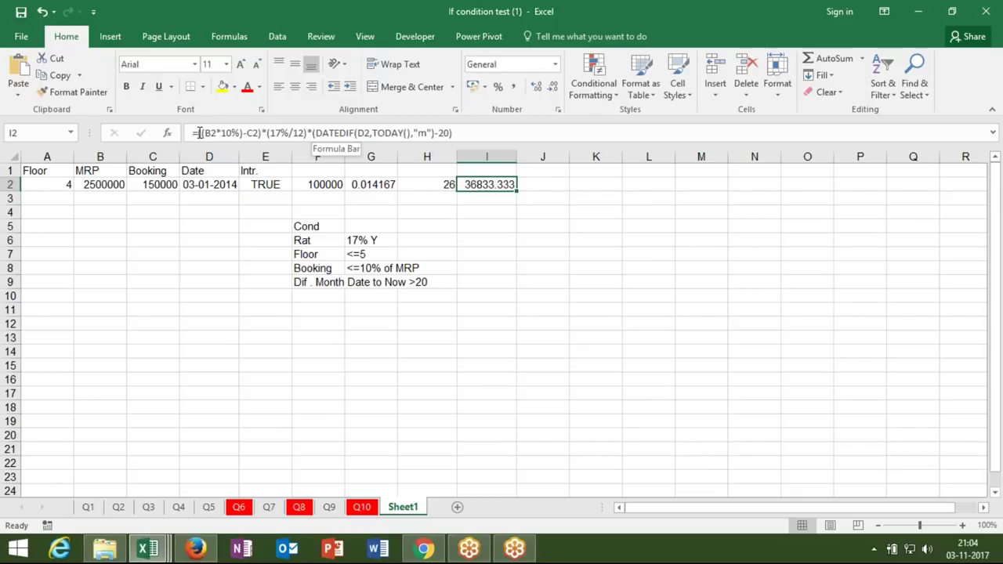
{"action": "left_click_drag", "start_coordinate": [198, 132], "coordinate": [597, 142]}
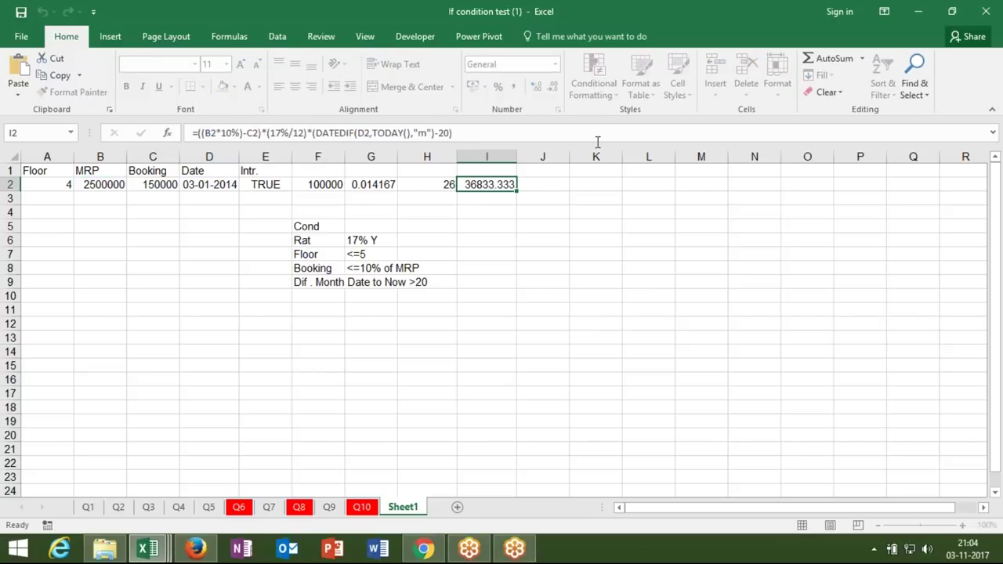
{"action": "key", "text": "Escape"}
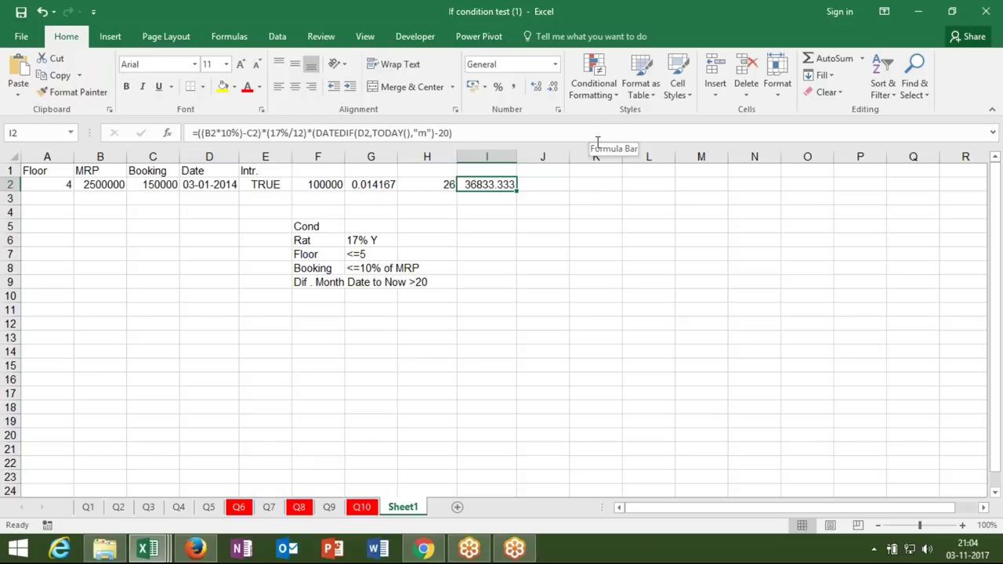
- Wrap E2's AND test in IF, returning the full interest formula when true, else 0
{"action": "left_click", "coordinate": [282, 188]}
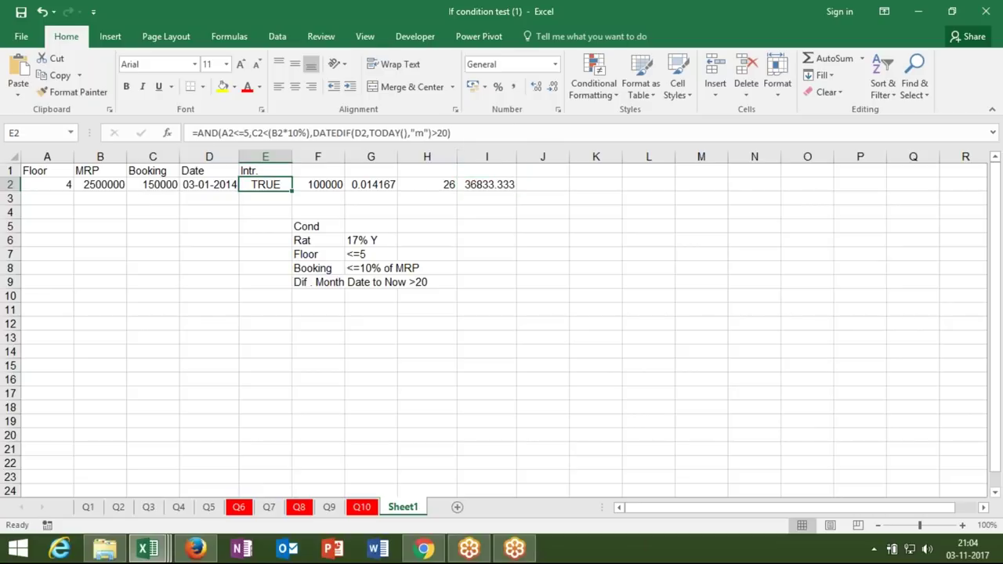
{"action": "left_click", "coordinate": [200, 133]}
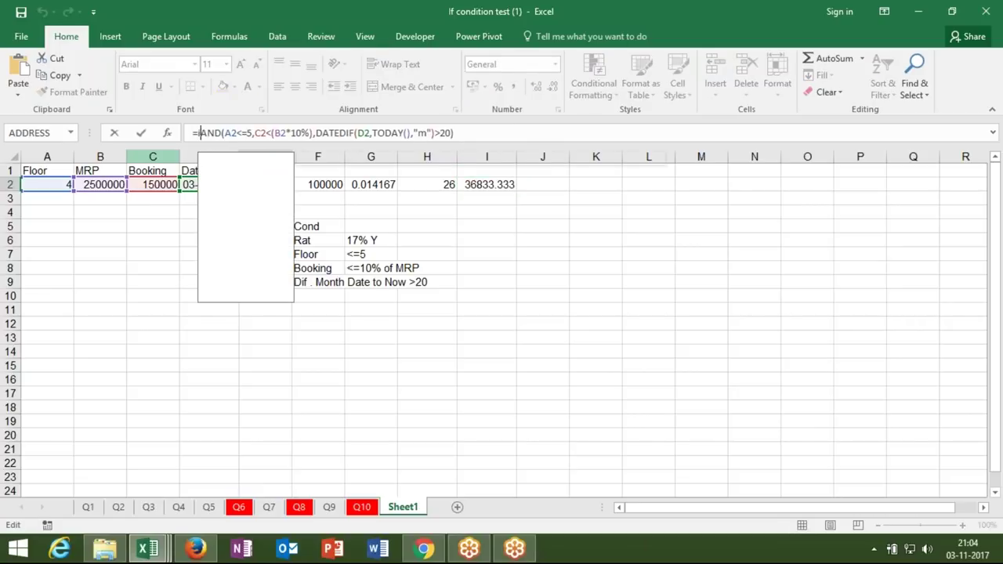
{"action": "type", "text": "if("}
{"action": "key", "text": "End"}
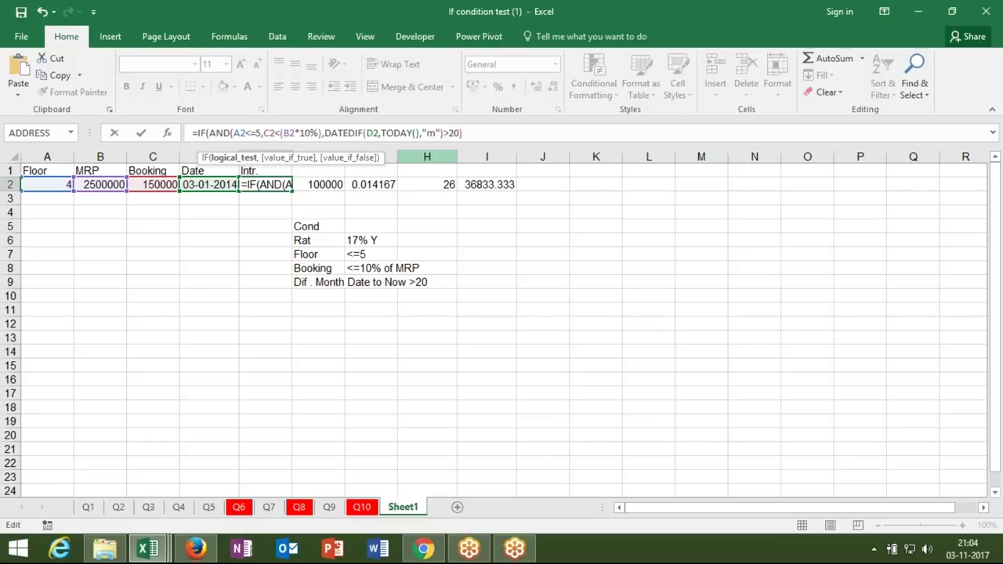
{"action": "type", "text": ","}
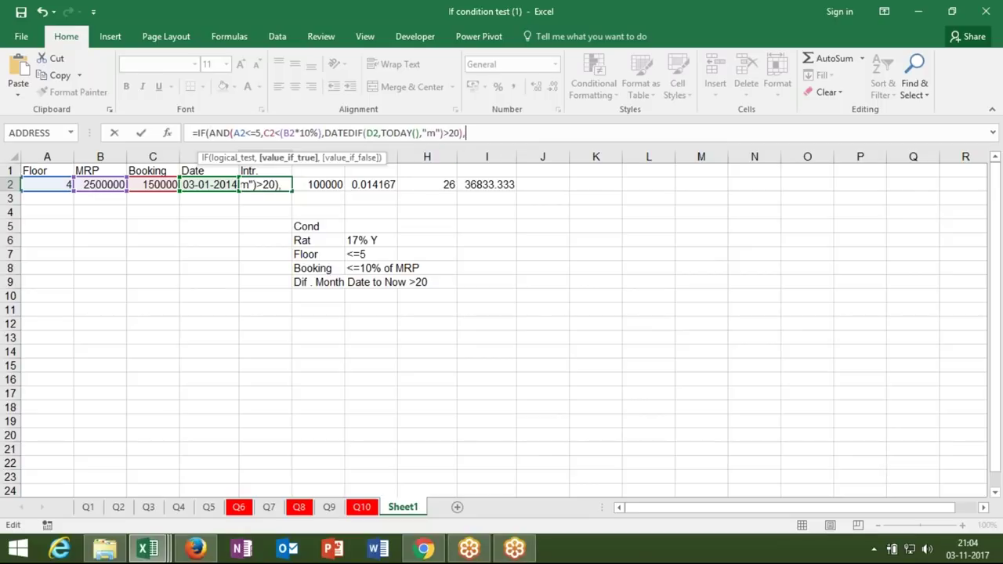
{"action": "type", "text": "((B2*10%)-C2)*(17%/12)*(DATEDIF(D2,TODAY(),\"m\")-20)"}
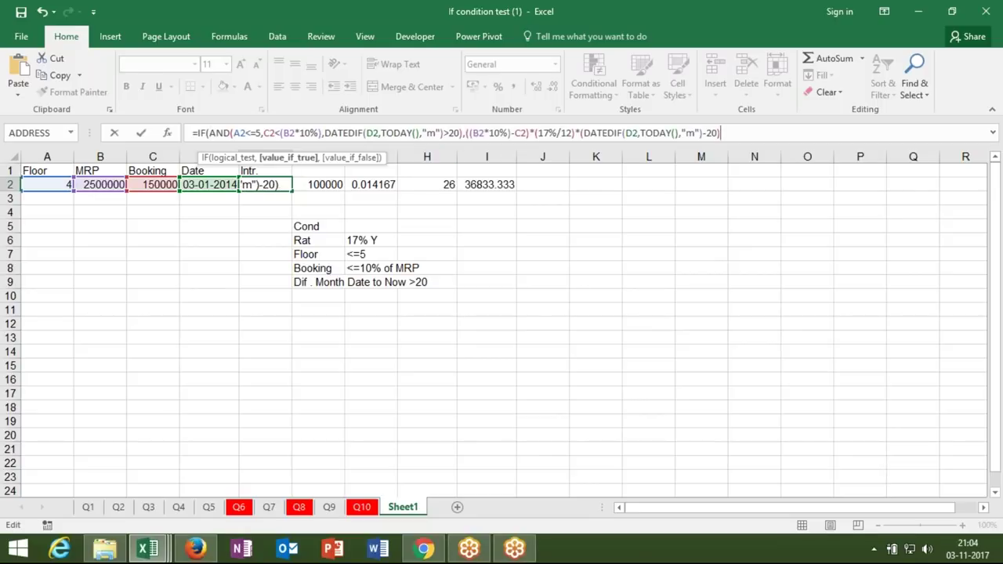
{"action": "type", "text": ","}
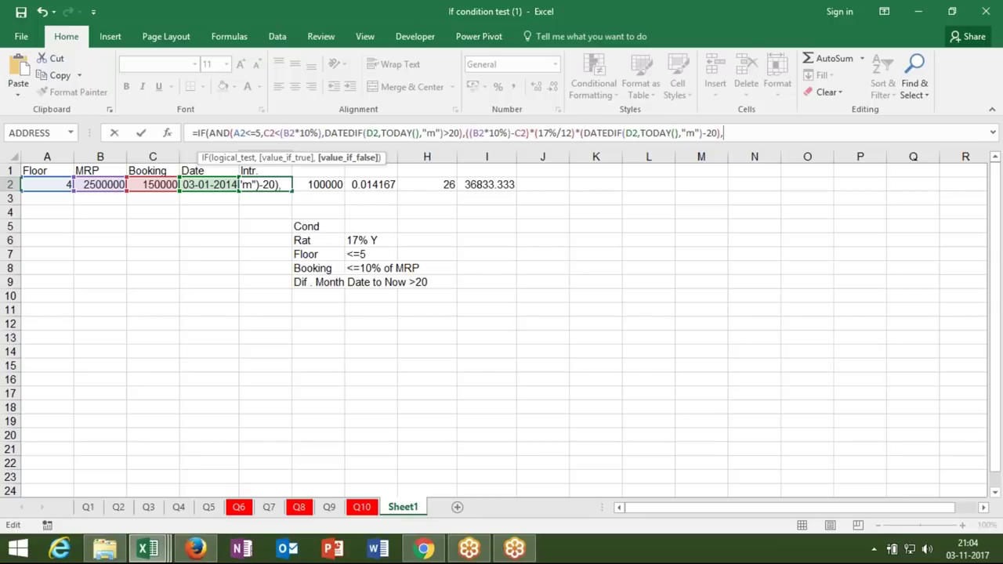
{"action": "type", "text": "0"}
- Commit E2's IF formula with Excel's correction, giving 36833.33
{"action": "key", "text": "Return"}
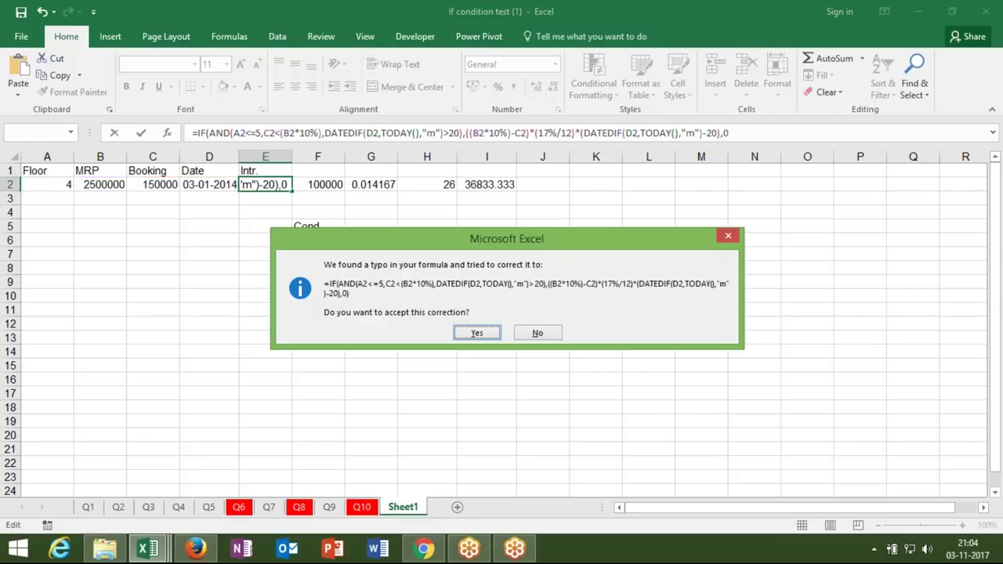
{"action": "key", "text": "Return"}
{"action": "key", "text": "Up"}
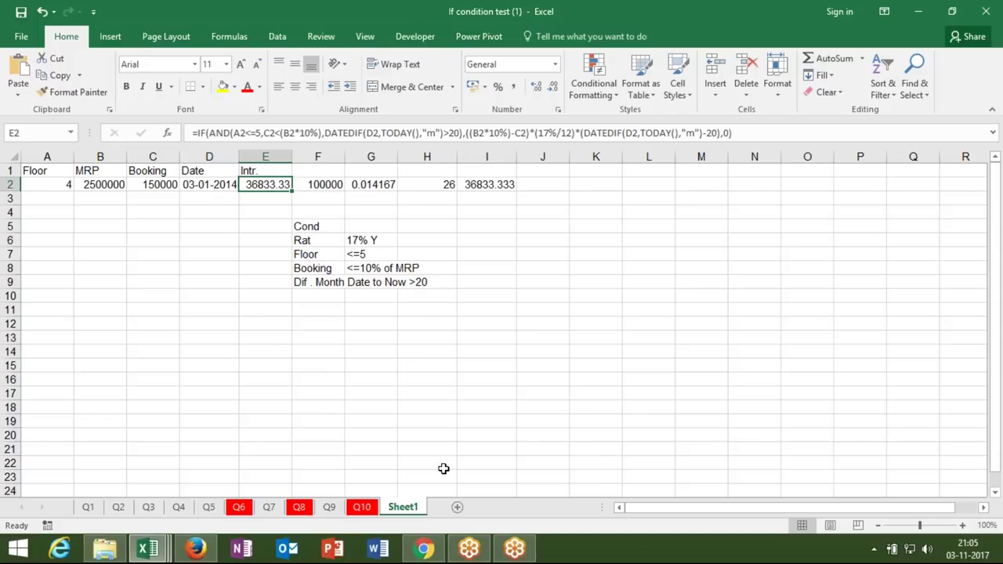
{"action": "left_click", "coordinate": [424, 548]}
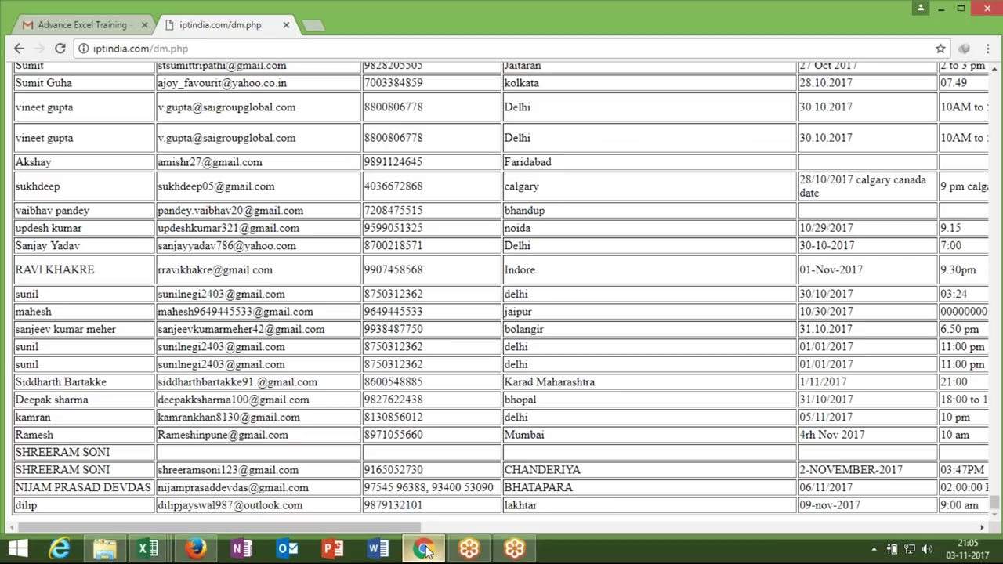
{"action": "left_click", "coordinate": [103, 20]}
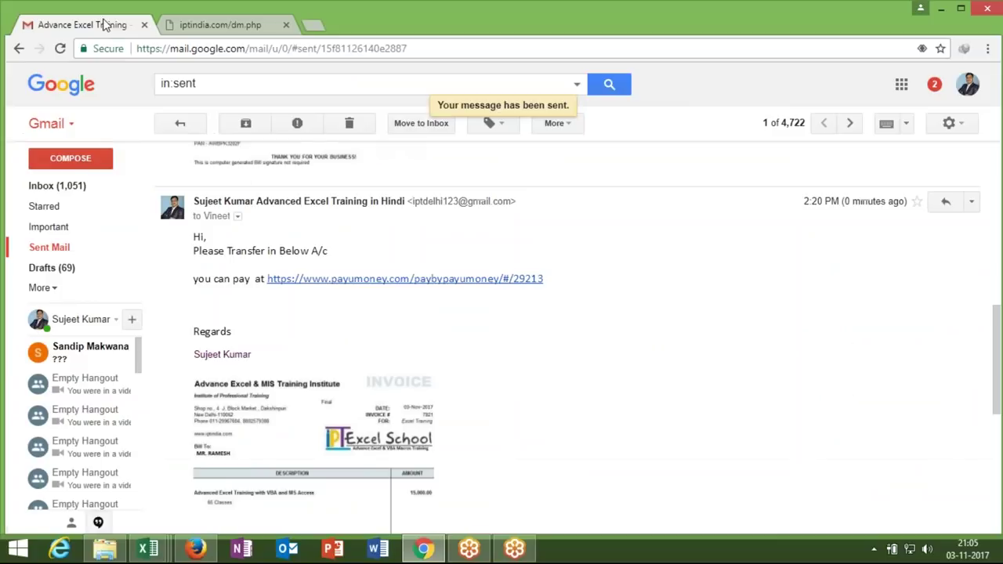
{"action": "left_click", "coordinate": [49, 247]}
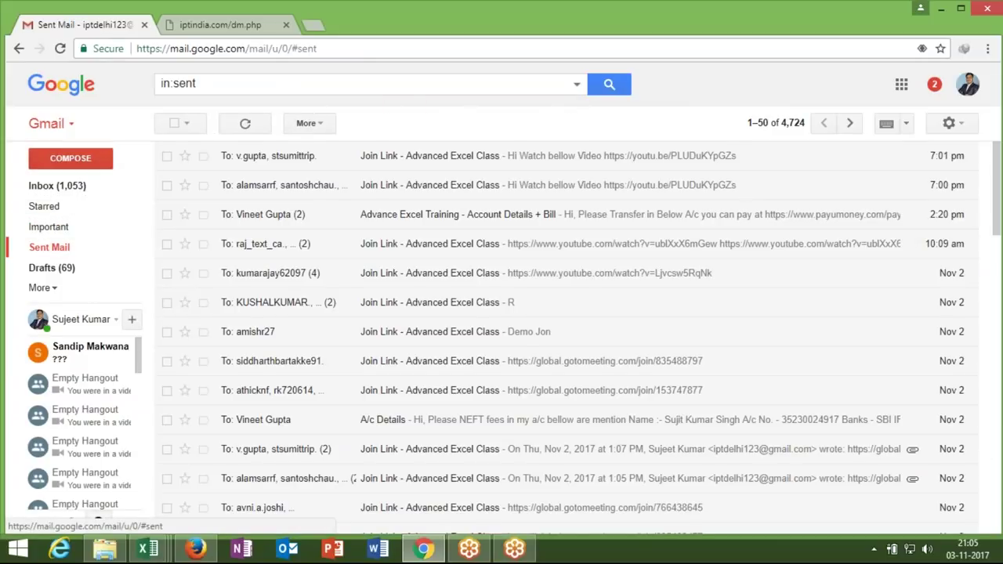
{"action": "key", "text": "alt+Tab"}
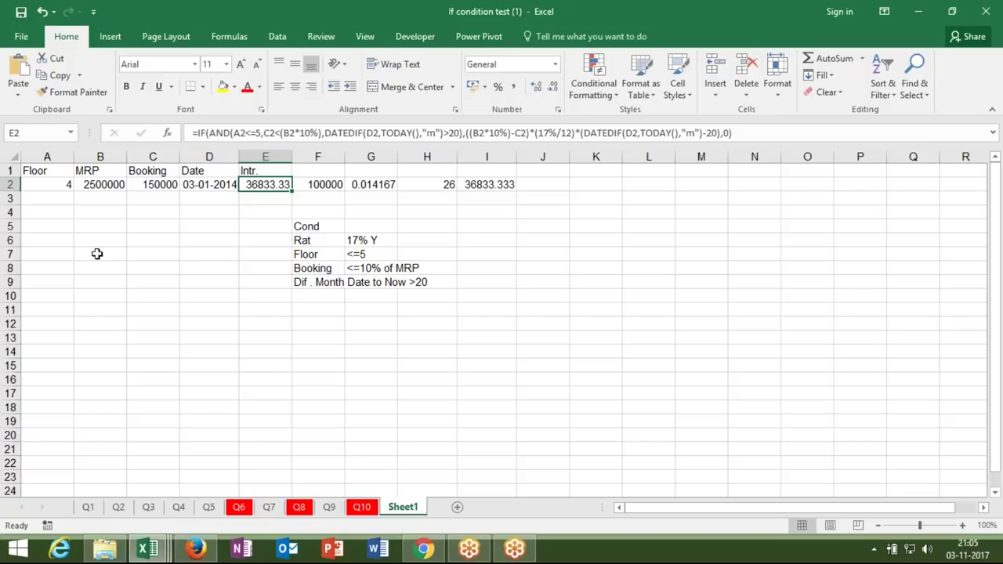
- Go from H2 via the Q6 sheet to the Q5 sheet with the time list
{"action": "left_click", "coordinate": [420, 182]}
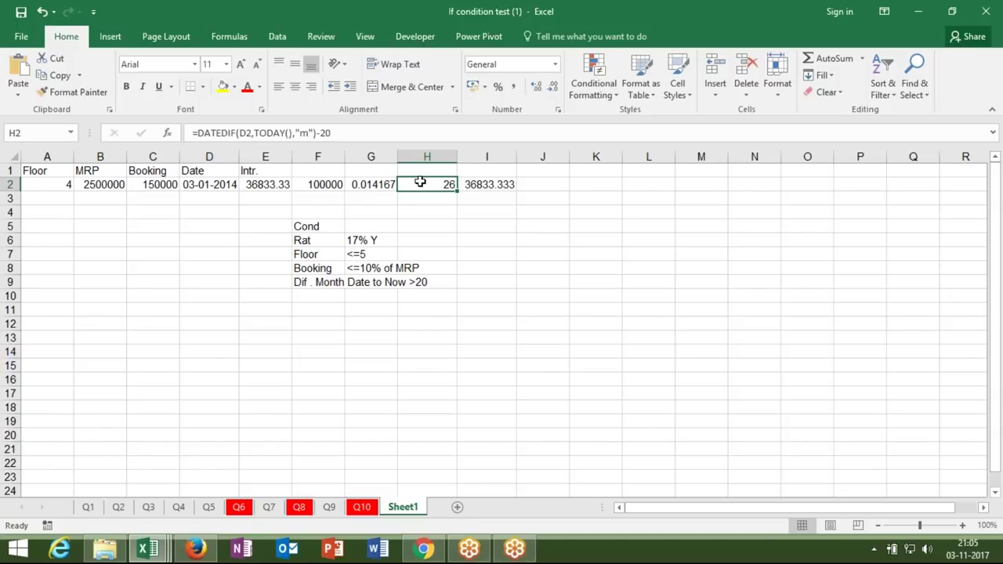
{"action": "left_click", "coordinate": [239, 509]}
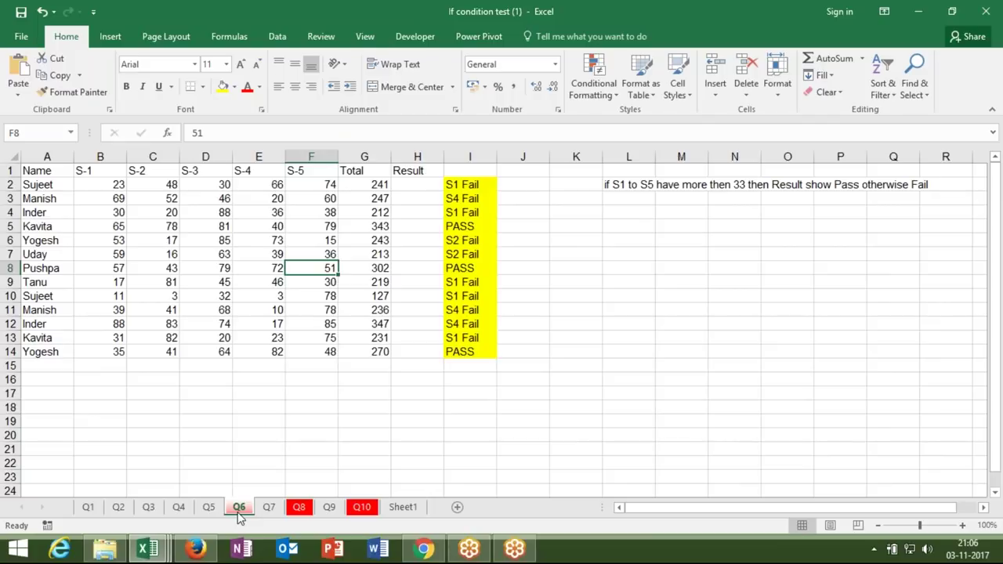
{"action": "left_click", "coordinate": [208, 508]}
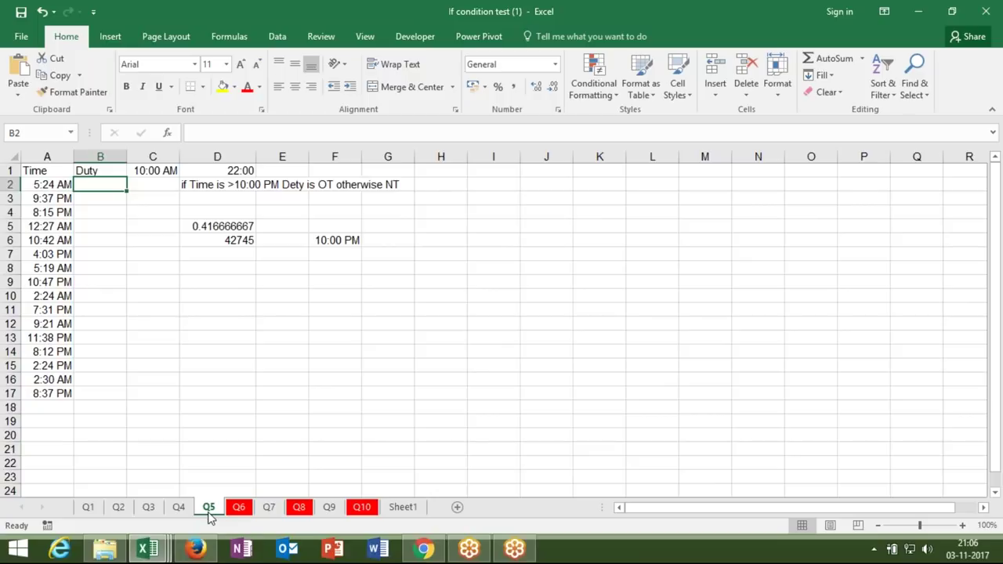
- Build =IF(A2>TIME(22,00,00),"OT" in B2 to flag times after 10 PM as OT
{"action": "type", "text": "=IF("}
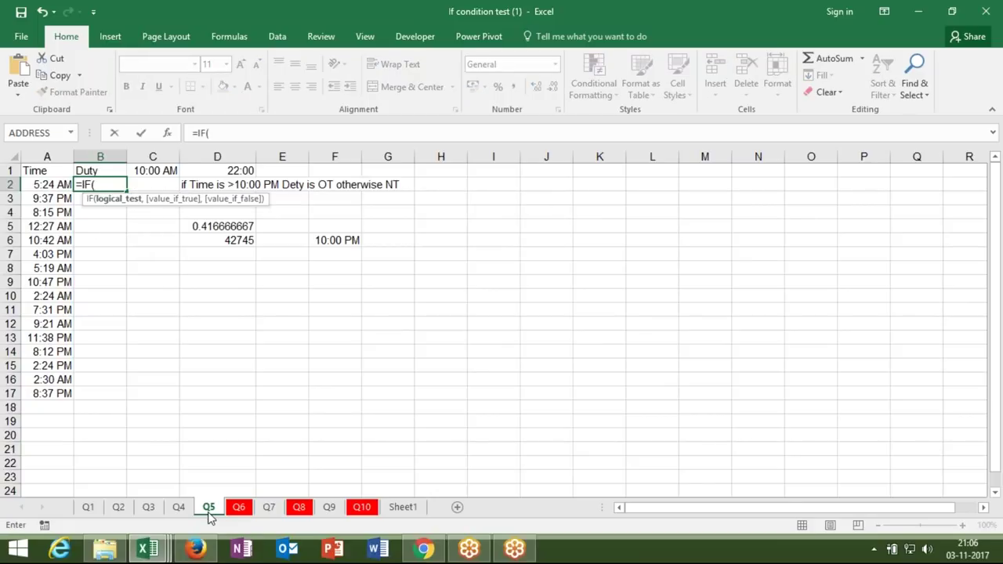
{"action": "key", "text": "Left"}
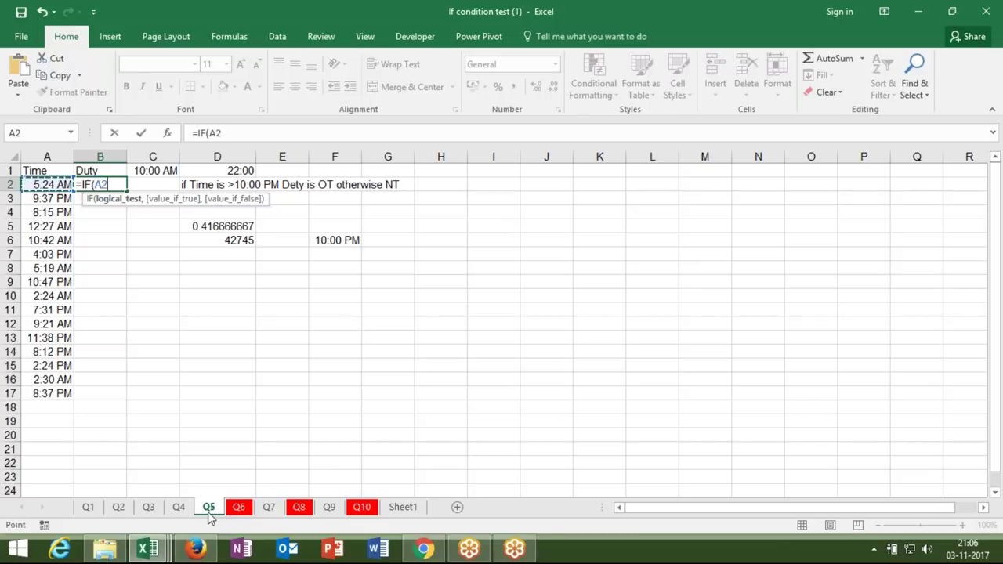
{"action": "type", "text": ">"}
{"action": "type", "text": "\"2"}
{"action": "key", "text": "BackSpace"}
{"action": "key", "text": "BackSpace"}
{"action": "left_click", "coordinate": [157, 170]}
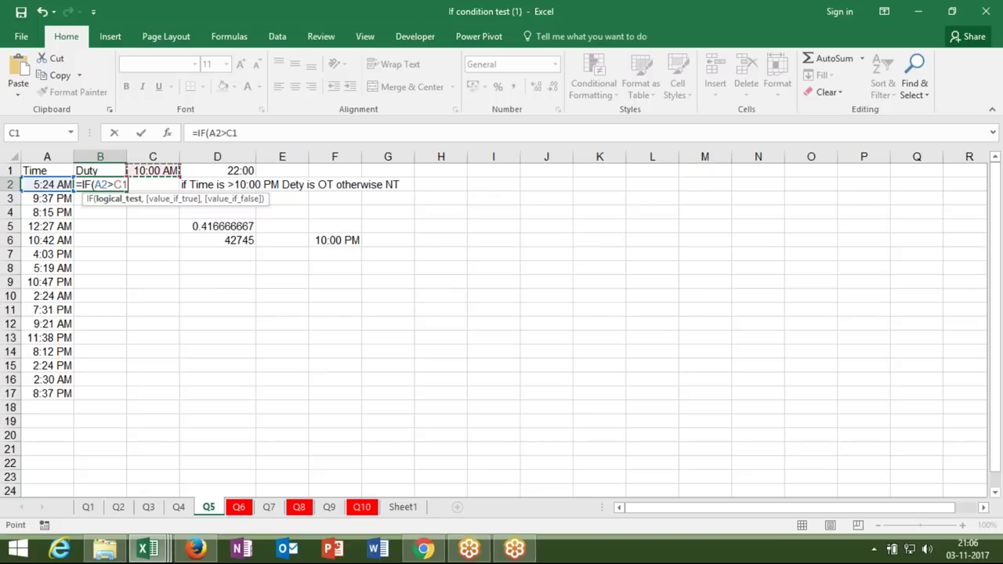
{"action": "left_click", "coordinate": [206, 171]}
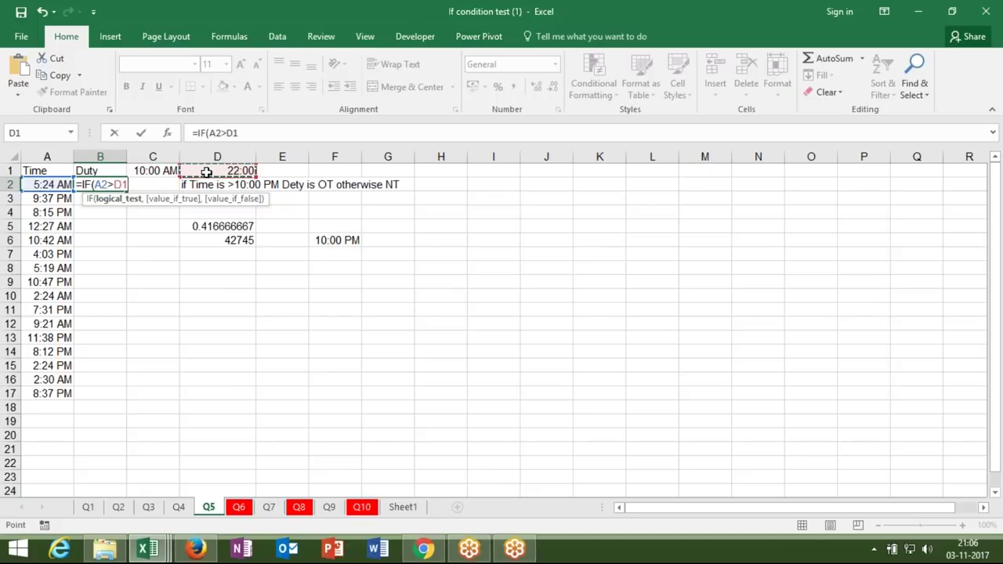
{"action": "key", "text": "BackSpace"}
{"action": "key", "text": "BackSpace"}
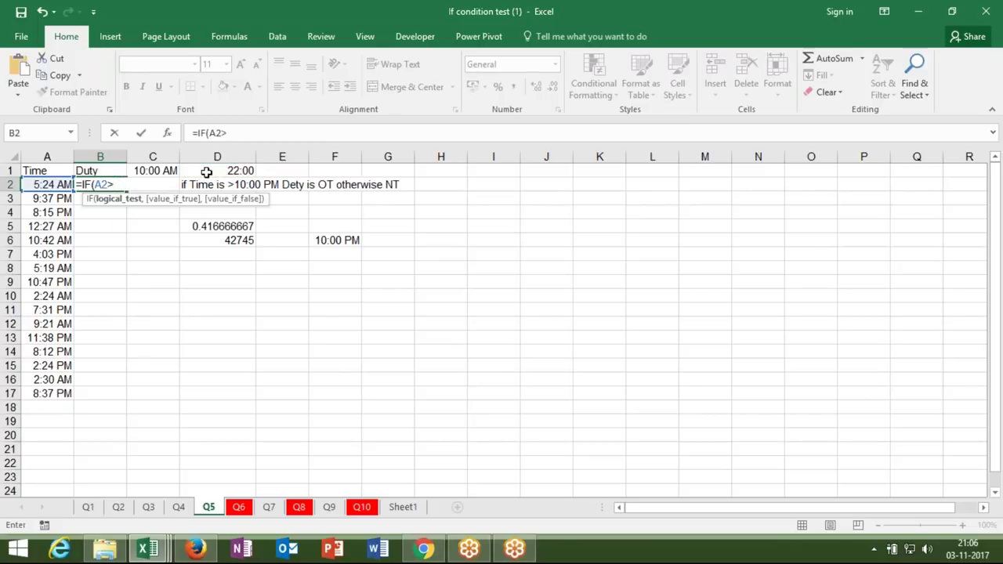
{"action": "type", "text": "time("}
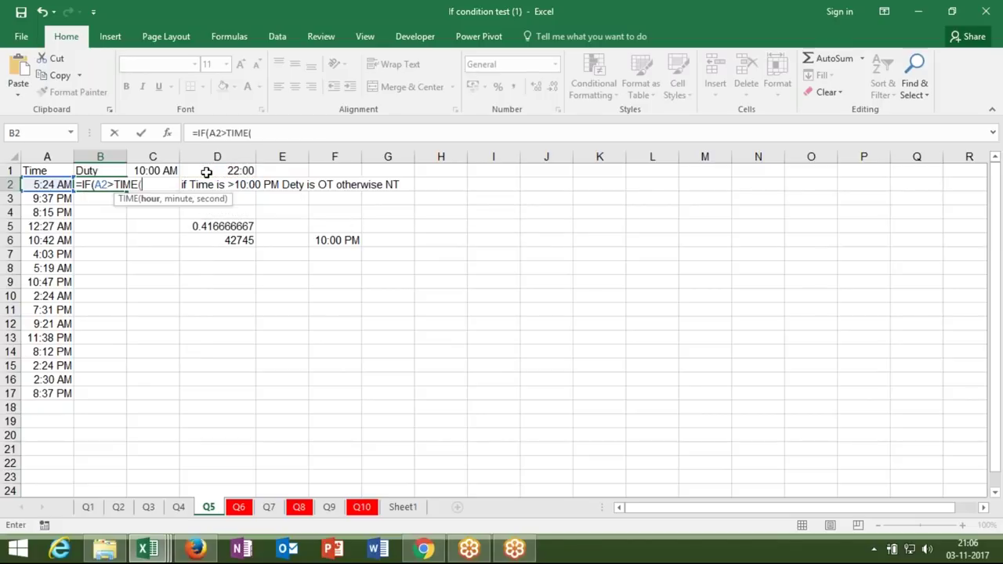
{"action": "type", "text": "22,00,00"}
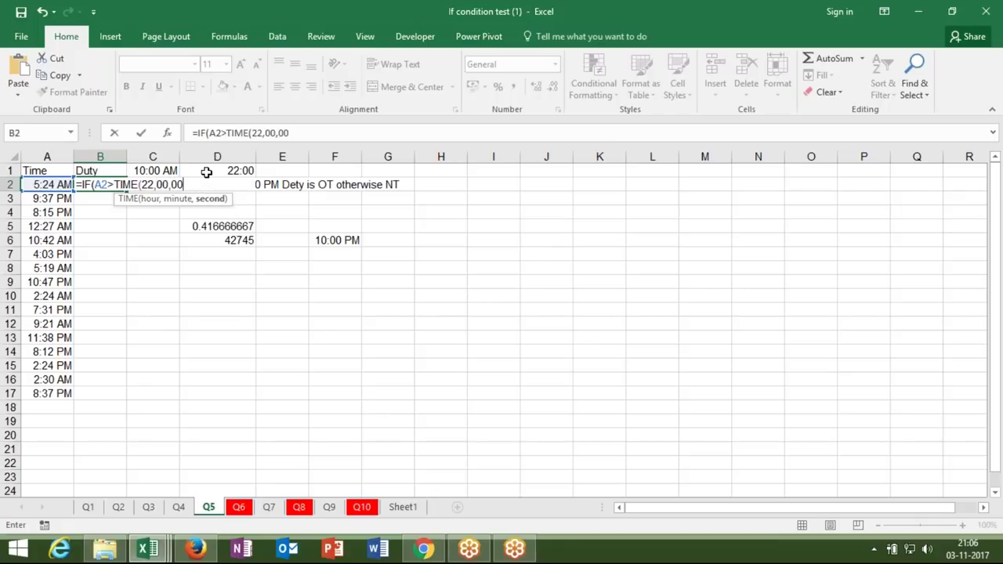
{"action": "type", "text": ")"}
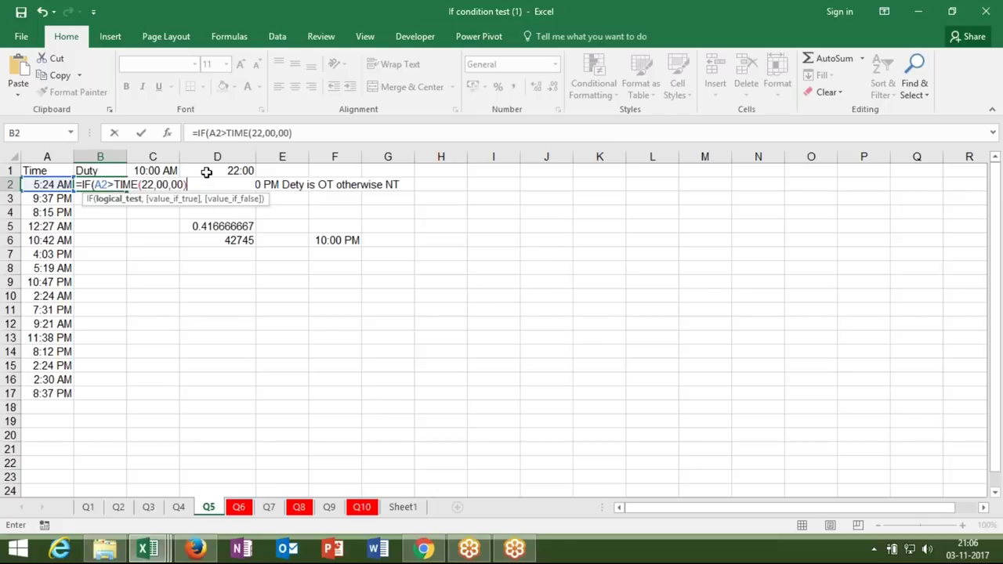
{"action": "type", "text": ","}
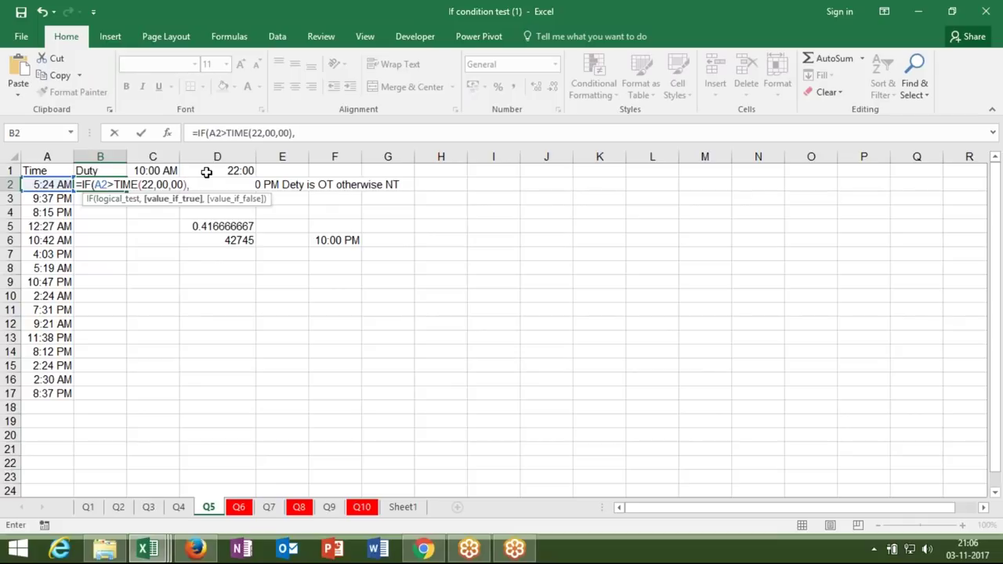
{"action": "type", "text": "\"OT\""}
- Cancel the unfinished B2 formula and move through Sheet1 and Q8 to the Q9 sheet
{"action": "key", "text": "Escape"}
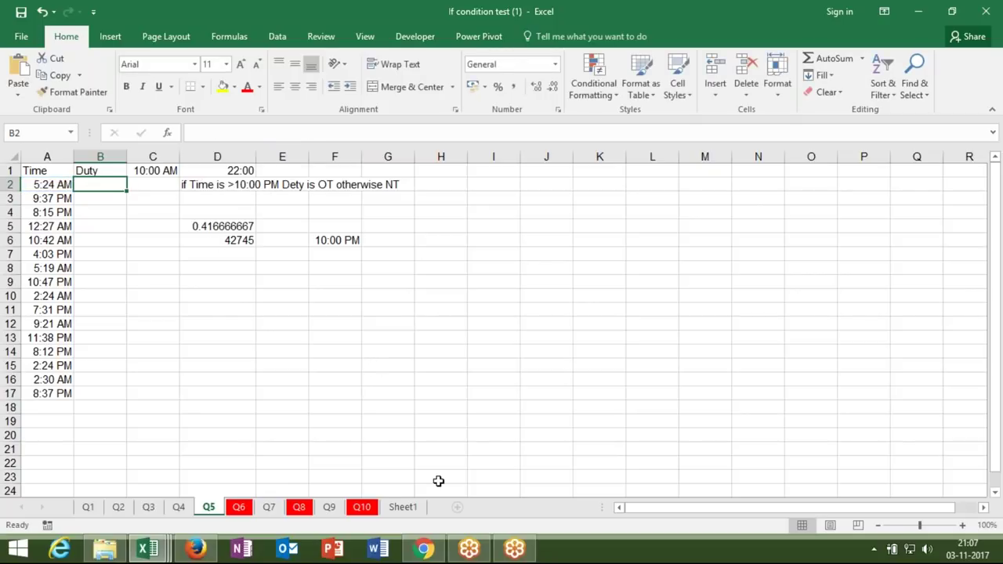
{"action": "left_click", "coordinate": [411, 509]}
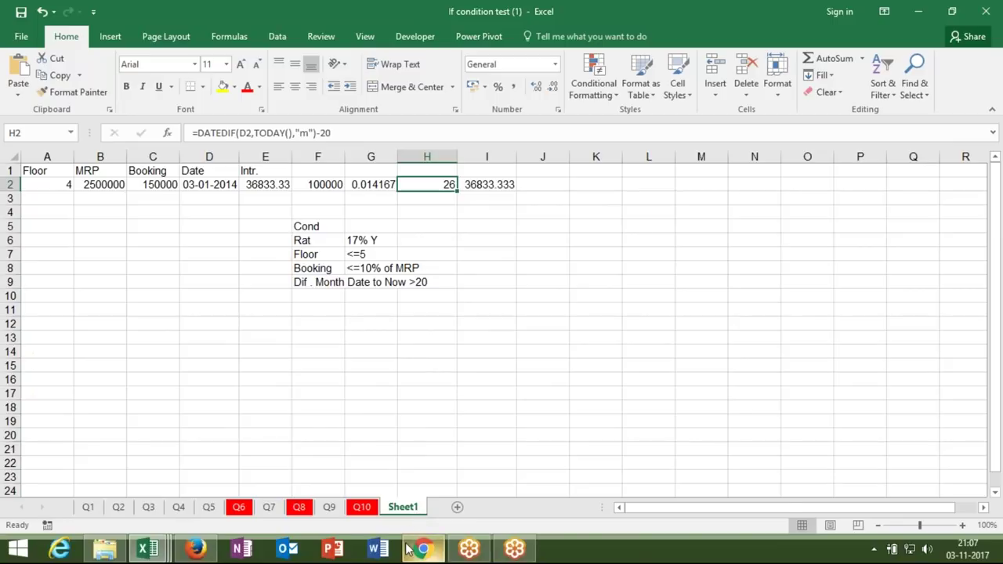
{"action": "mouse_move", "coordinate": [423, 548]}
{"action": "left_click", "coordinate": [299, 506]}
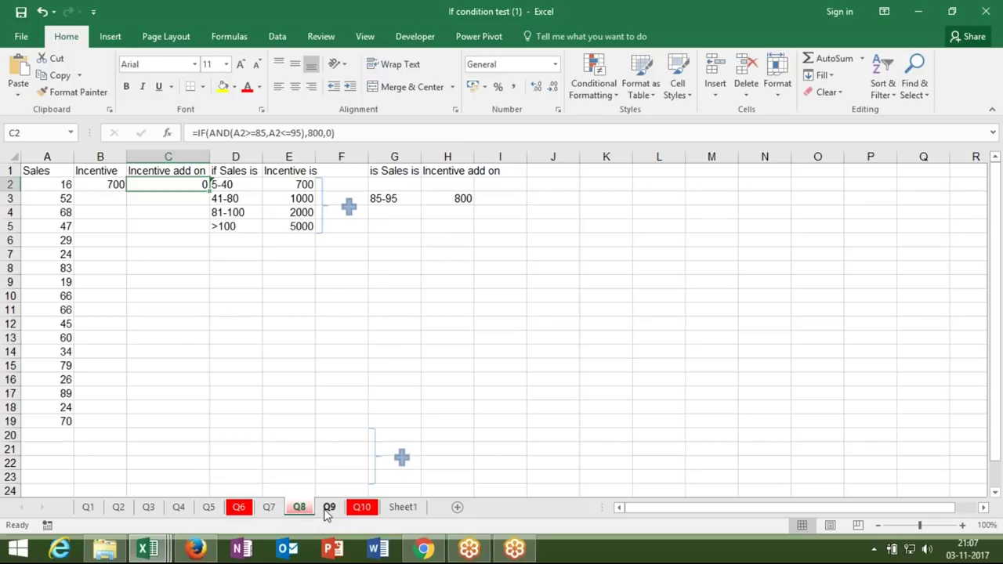
{"action": "left_click", "coordinate": [328, 508]}
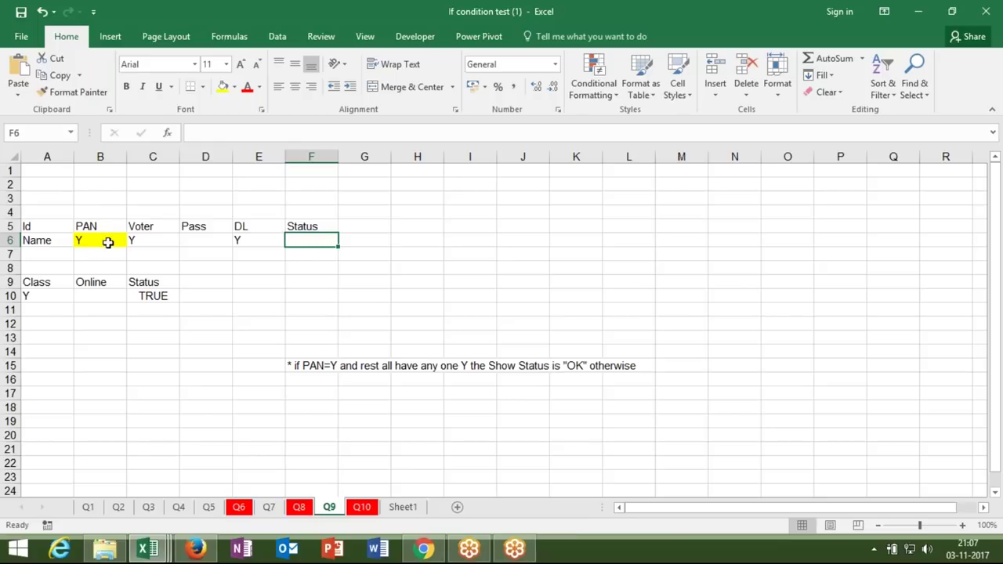
- Enter =AND(B6="y",OR(C6="y",D6="y",E6="y")) in F6 on Q9 so it returns TRUE
{"action": "type", "text": "=and"}
{"action": "key", "text": "Tab"}
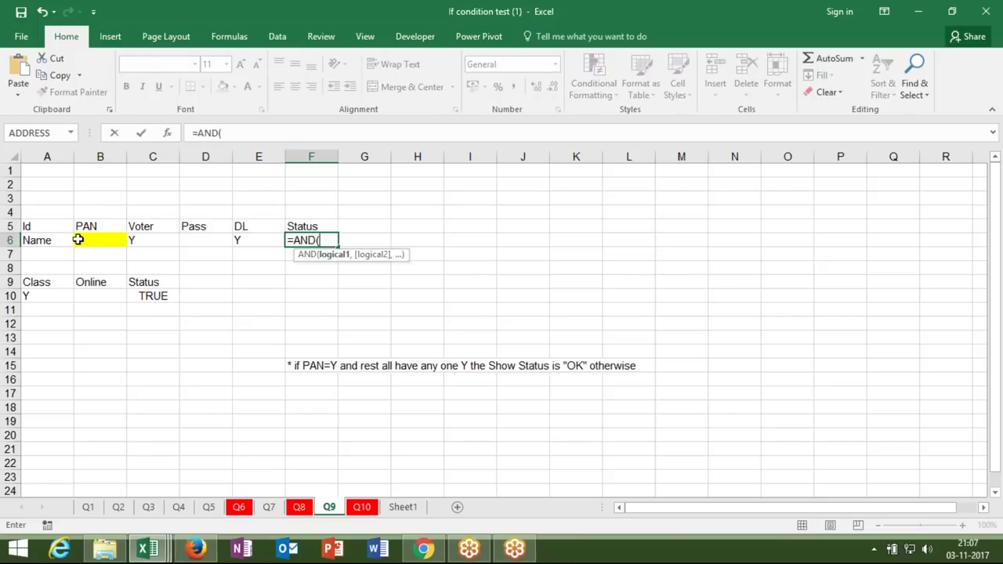
{"action": "left_click", "coordinate": [78, 239]}
{"action": "type", "text": "=\"y\""}
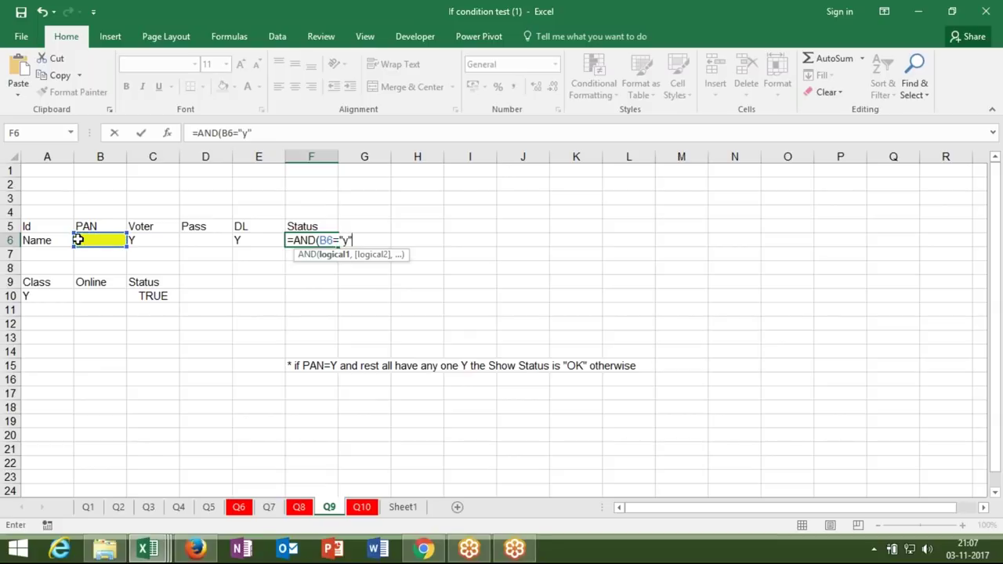
{"action": "type", "text": ","}
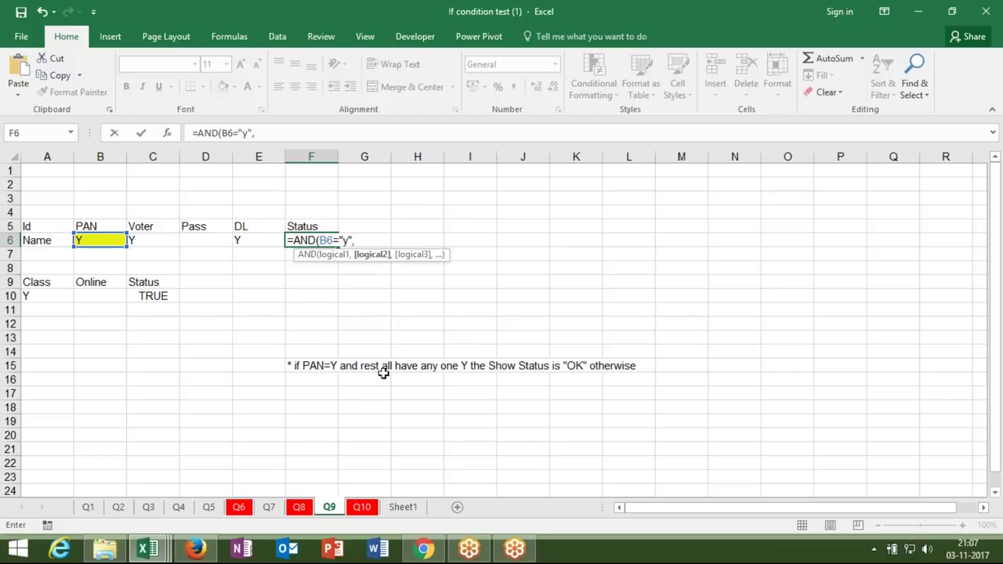
{"action": "type", "text": "or"}
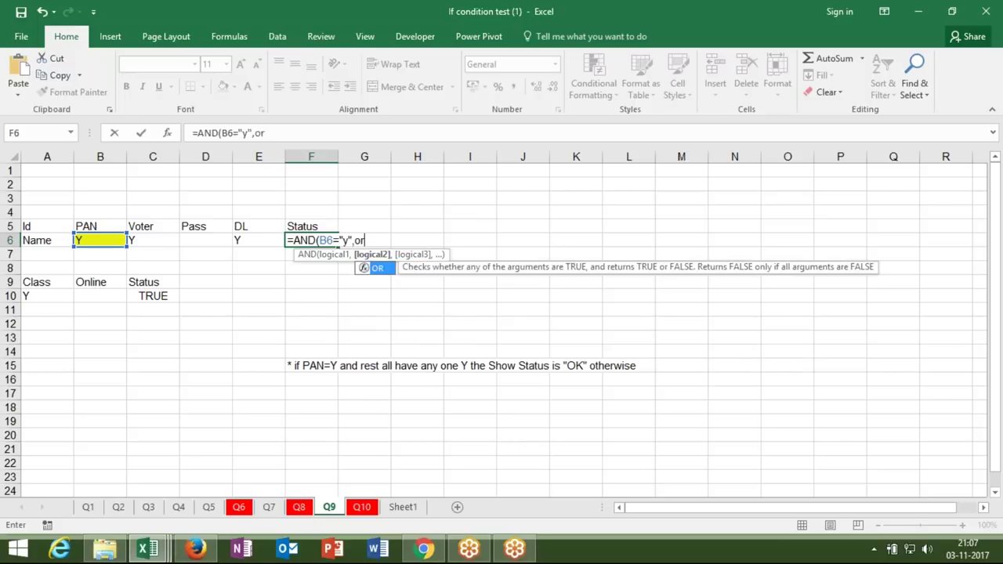
{"action": "key", "text": "Tab"}
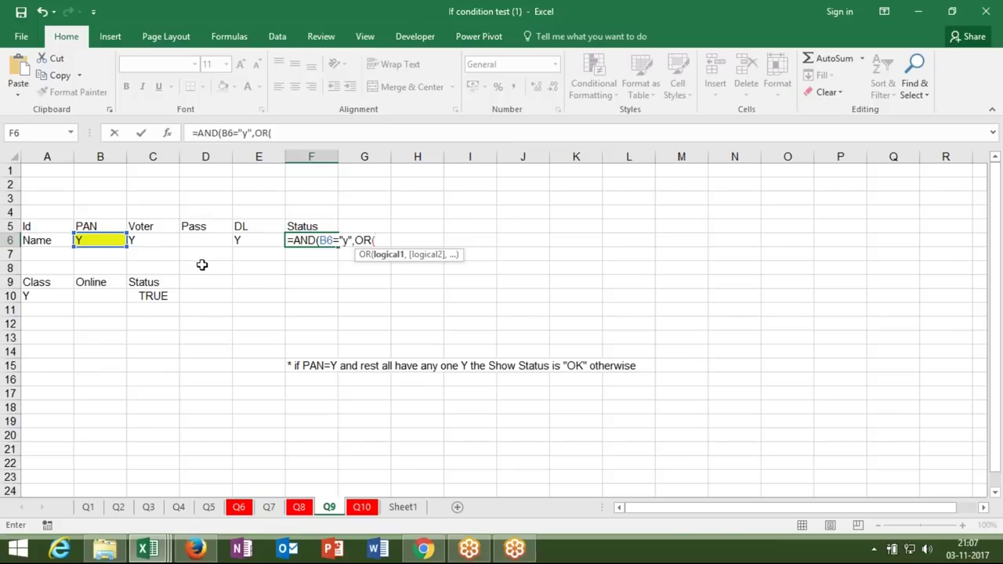
{"action": "left_click", "coordinate": [158, 243]}
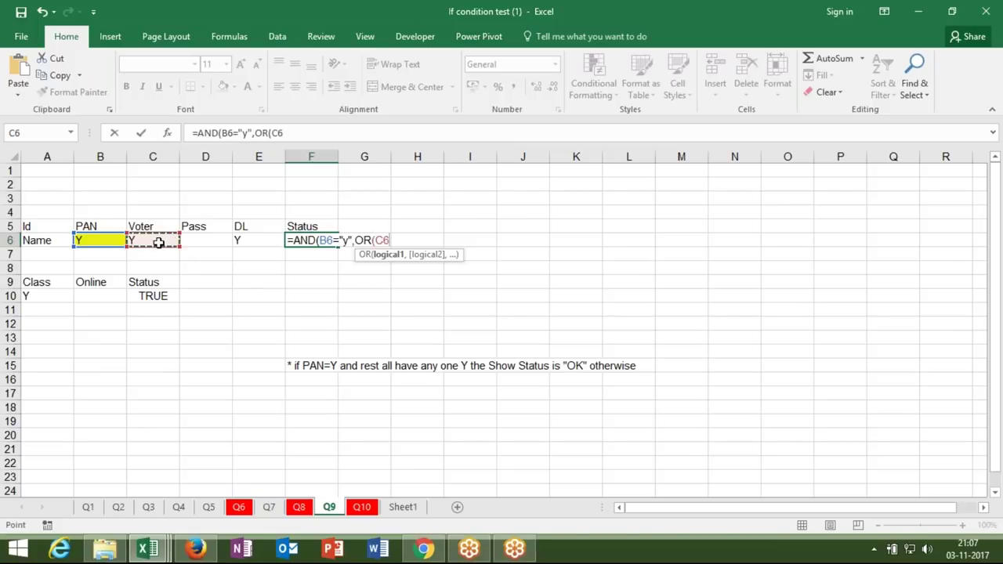
{"action": "type", "text": "=\"y\","}
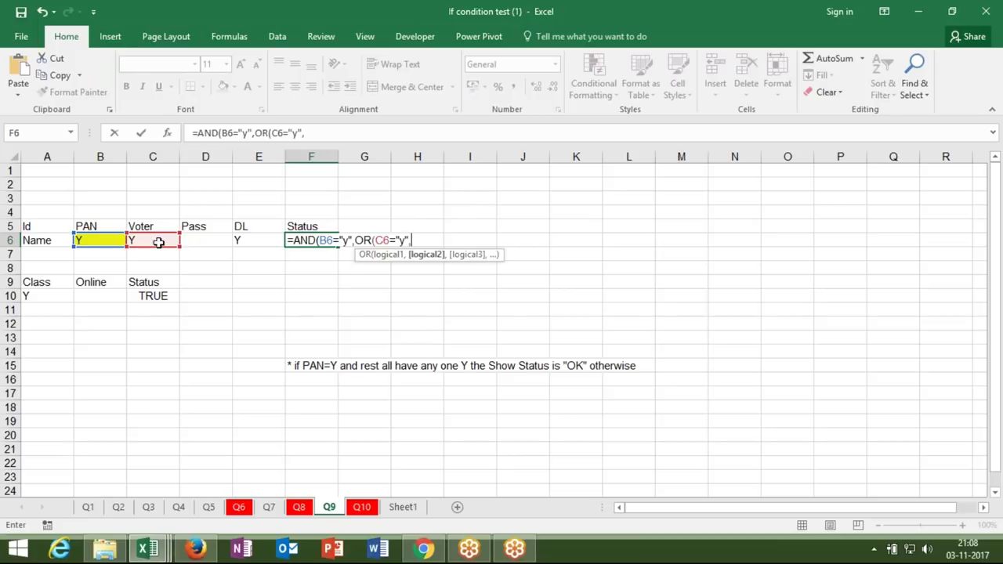
{"action": "left_click", "coordinate": [192, 242]}
{"action": "type", "text": "=\"y\","}
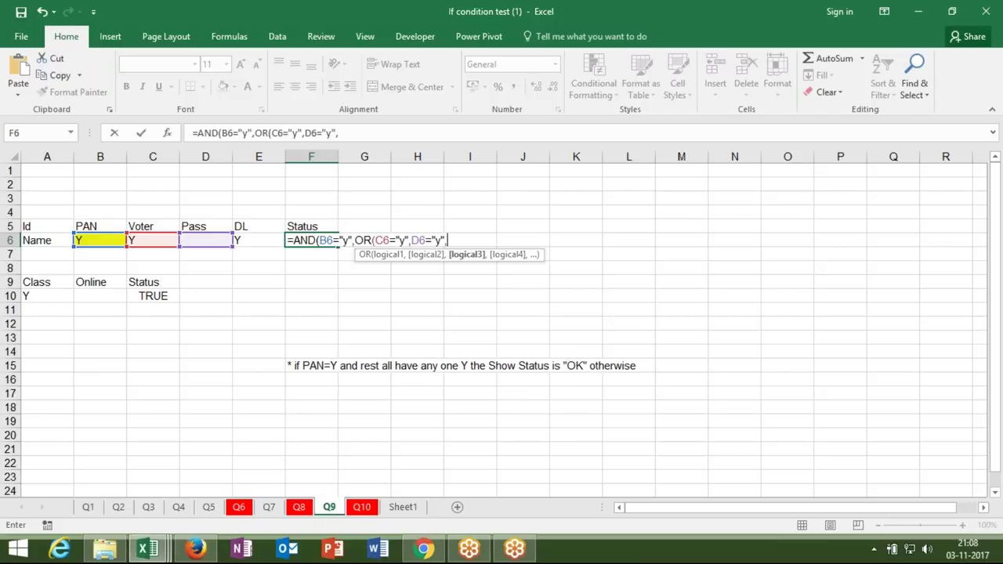
{"action": "left_click", "coordinate": [242, 240]}
{"action": "type", "text": "="}
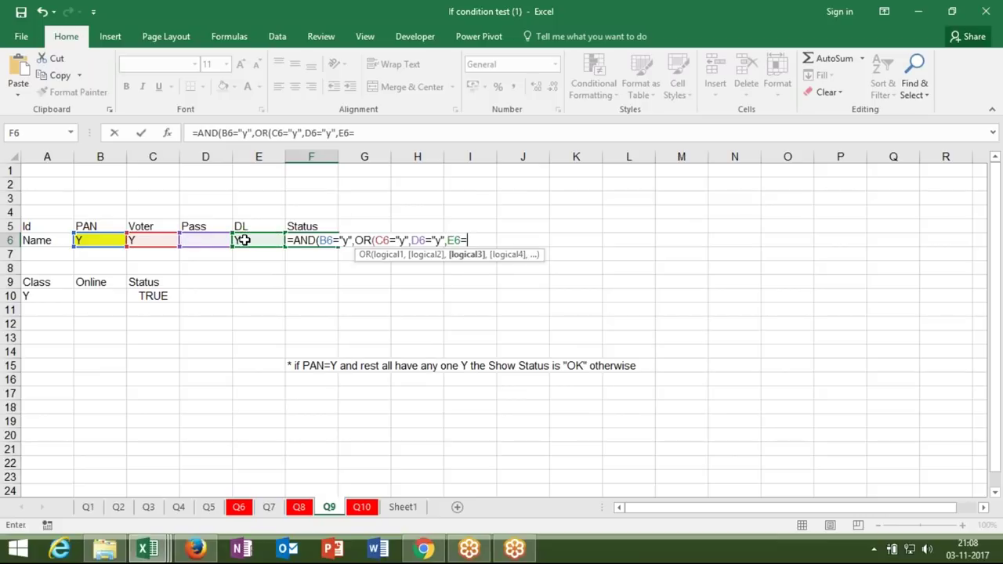
{"action": "type", "text": "\"y\")"}
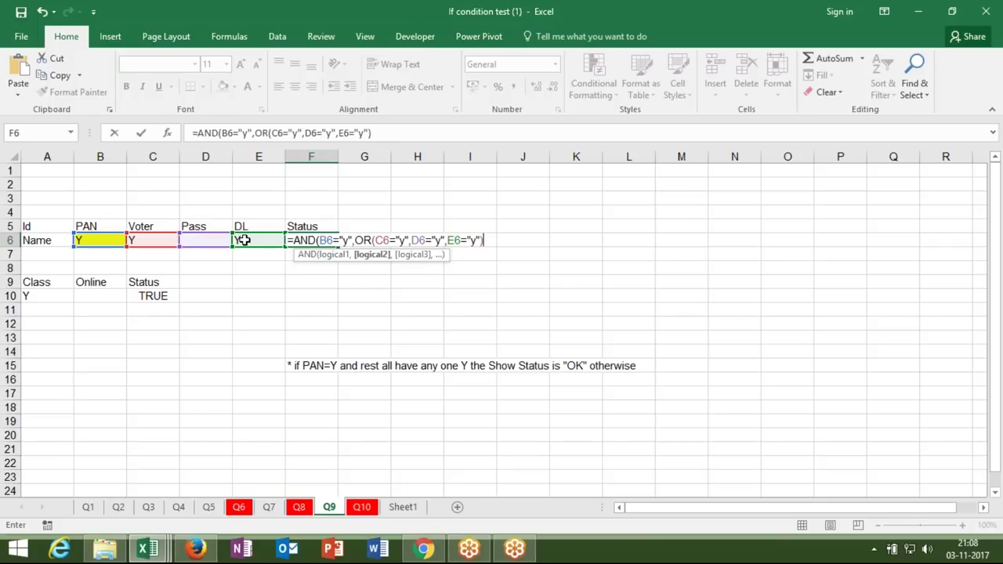
{"action": "type", "text": ","}
{"action": "key", "text": "BackSpace"}
{"action": "key", "text": "Return"}
{"action": "key", "text": "Return"}
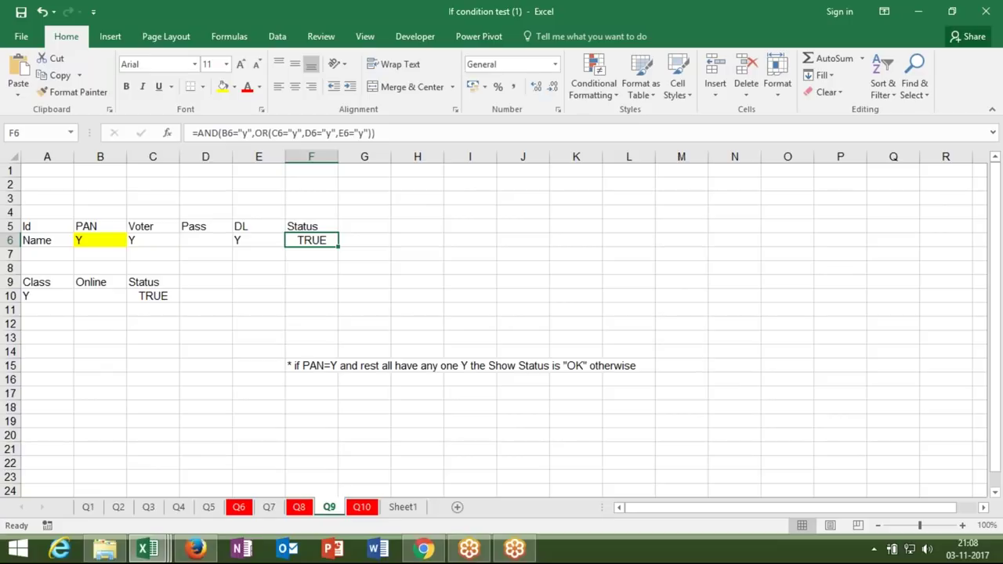
- View the Q10 incentive sheet, then bring up Gmail's Sent Mail in Chrome from the taskbar
{"action": "left_click", "coordinate": [365, 508]}
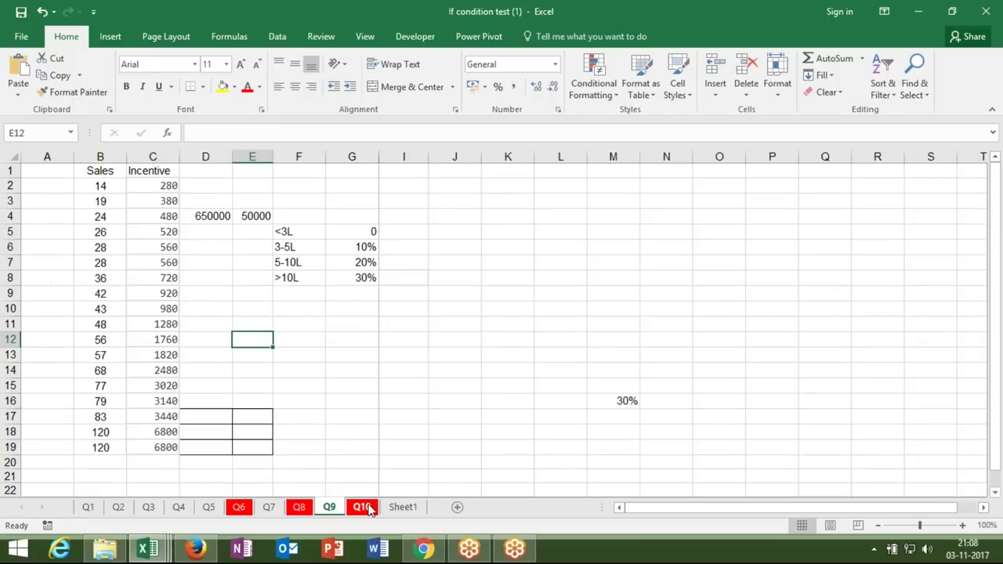
{"action": "left_click", "coordinate": [365, 508]}
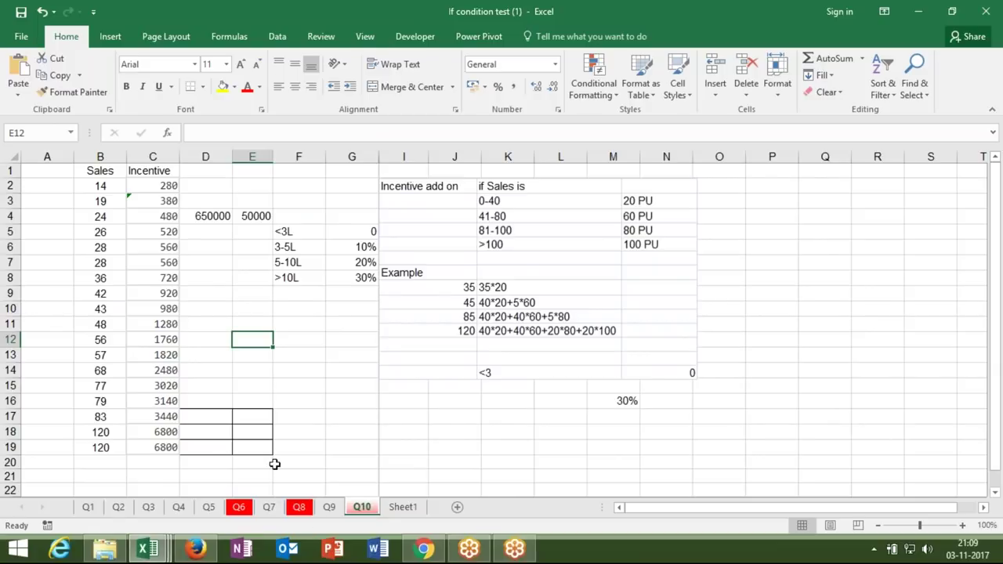
{"action": "left_click", "coordinate": [198, 551]}
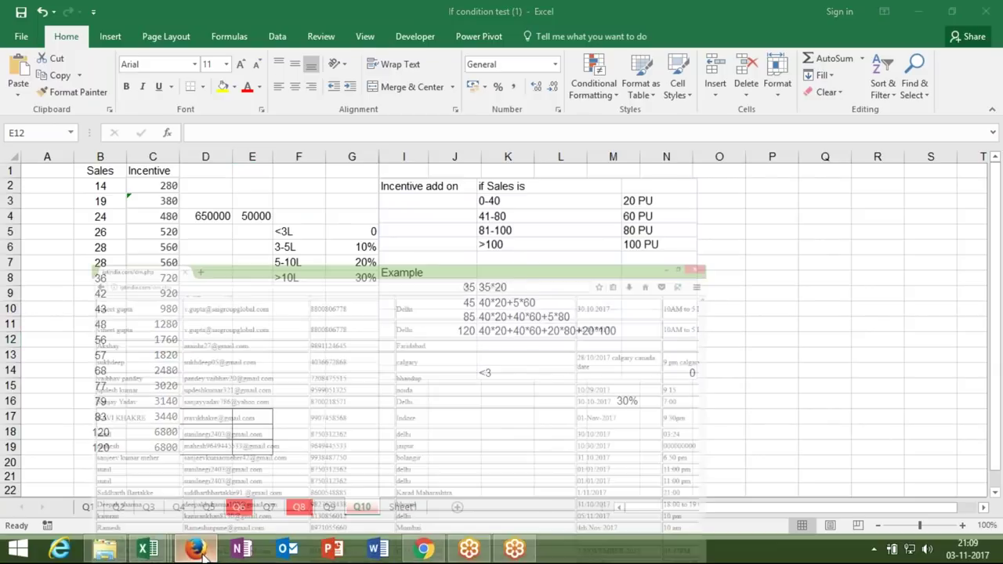
{"action": "left_click", "coordinate": [423, 550]}
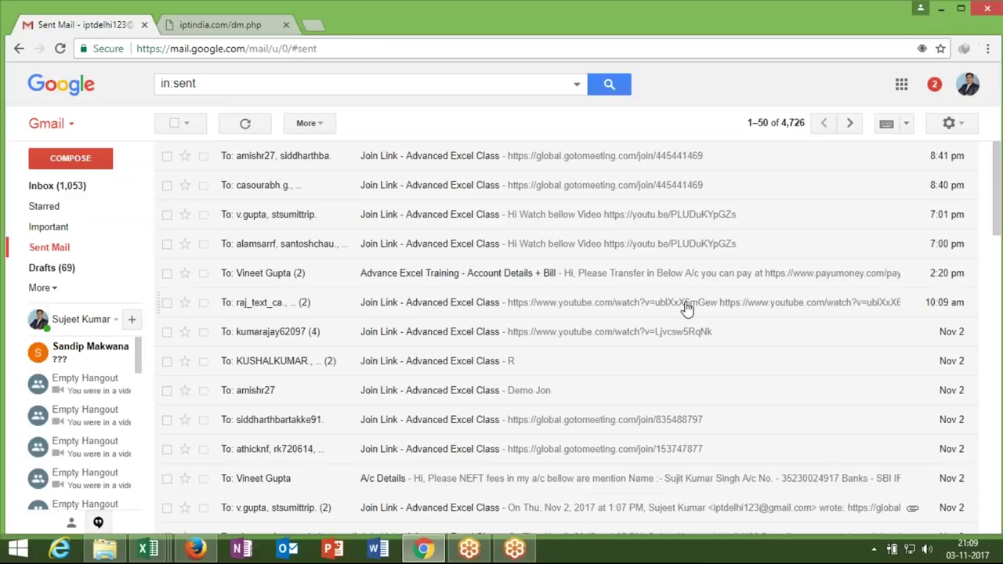
- Open and close several sent Join Link conversations, including the 'Demo Jon' message
{"action": "left_click", "coordinate": [626, 339]}
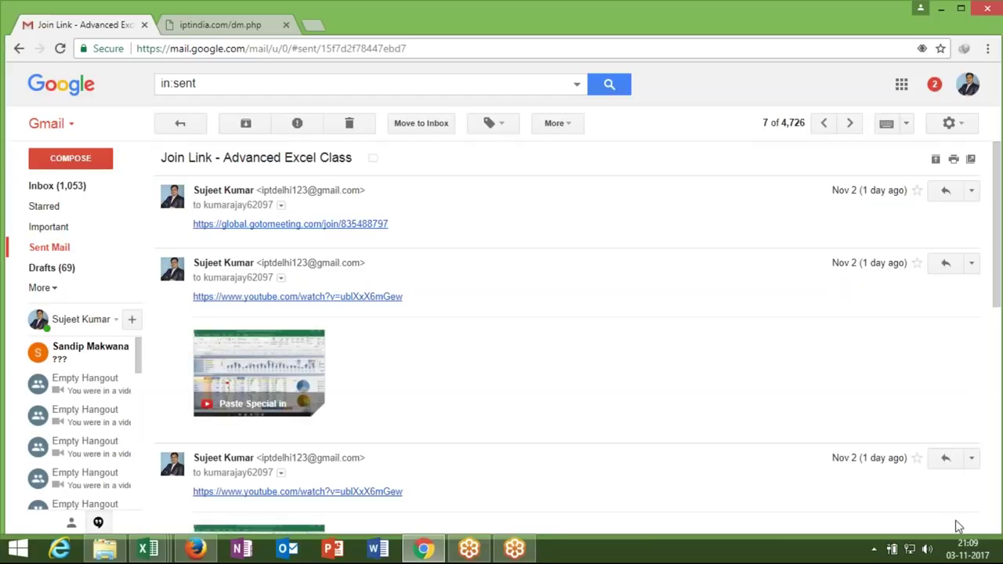
{"action": "left_click", "coordinate": [19, 48]}
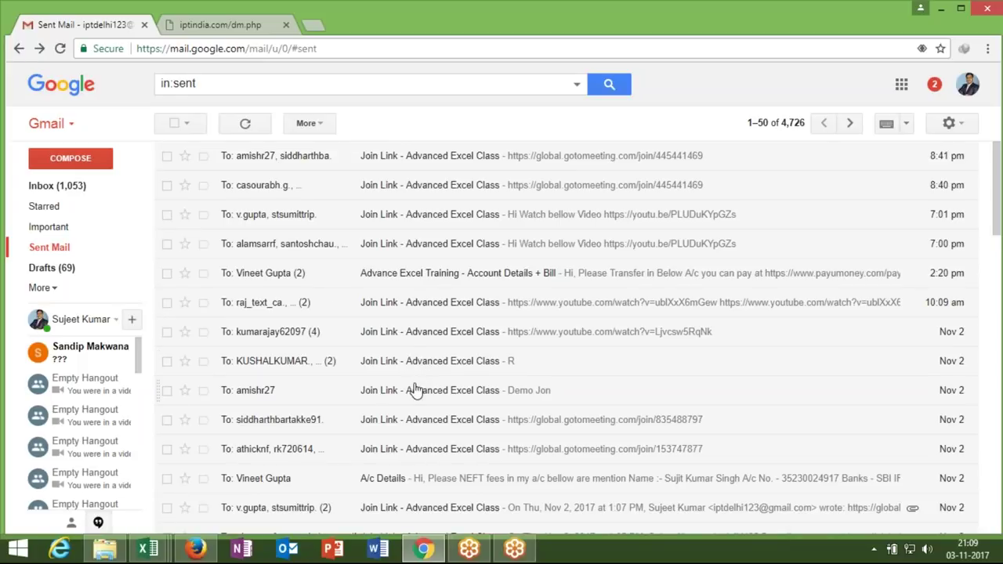
{"action": "left_click", "coordinate": [415, 390]}
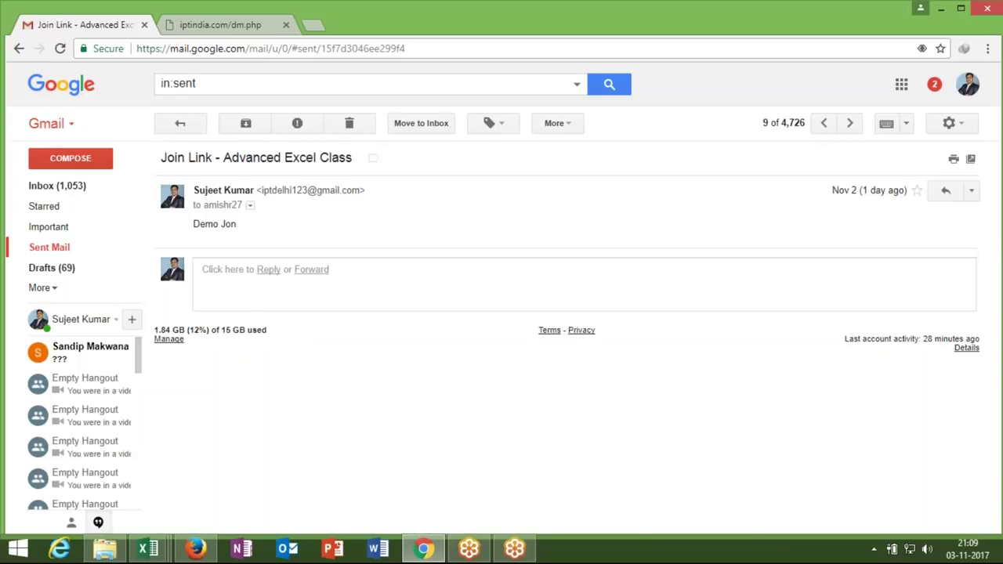
{"action": "left_click", "coordinate": [19, 48]}
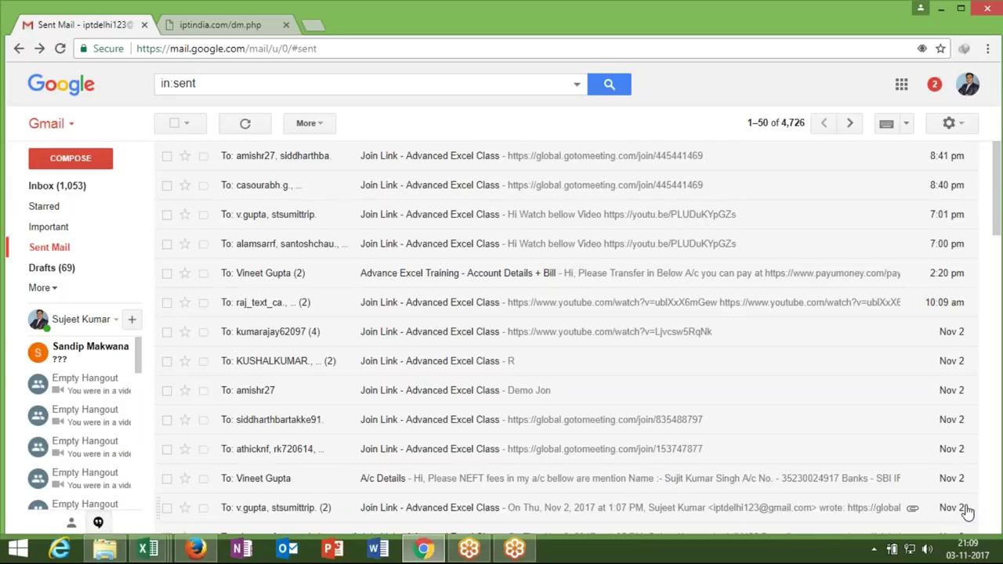
{"action": "key", "text": "j"}
{"action": "key", "text": "j"}
{"action": "key", "text": "j"}
{"action": "key", "text": "j"}
{"action": "key", "text": "j"}
{"action": "key", "text": "j"}
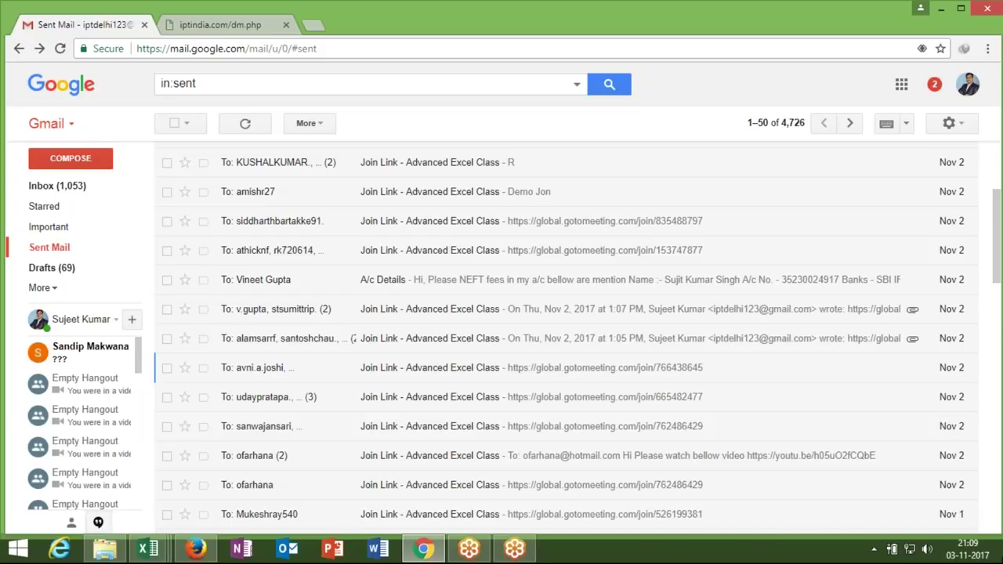
{"action": "left_click", "coordinate": [639, 377]}
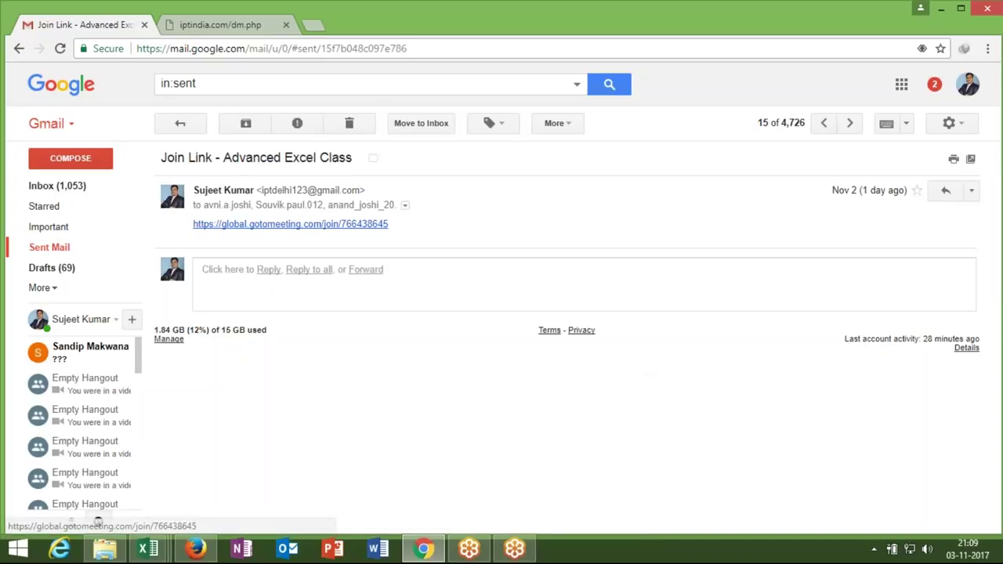
{"action": "triple_click", "coordinate": [217, 208]}
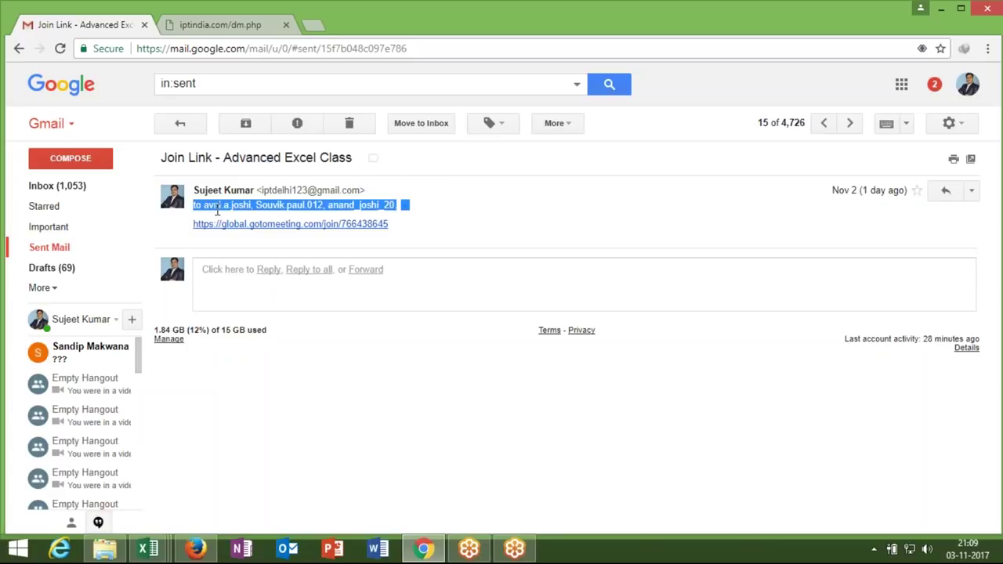
{"action": "left_click", "coordinate": [216, 209]}
{"action": "left_click", "coordinate": [18, 48]}
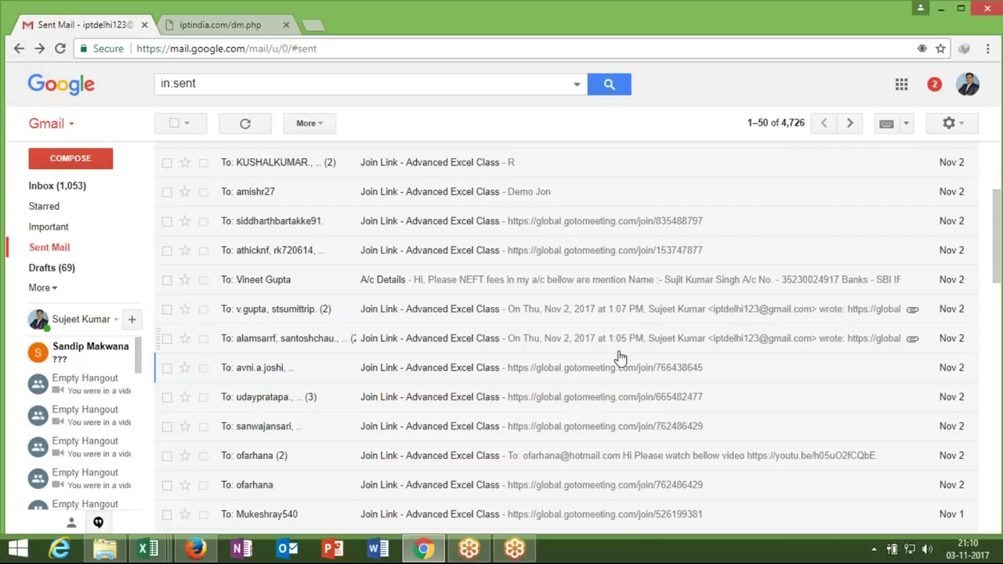
- Move down the sent list and load the next page of messages 51–100
{"action": "key", "text": "Down"}
{"action": "key", "text": "Down"}
{"action": "key", "text": "Down"}
{"action": "key", "text": "Down"}
{"action": "key", "text": "Down"}
{"action": "key", "text": "Down"}
{"action": "key", "text": "Down"}
{"action": "key", "text": "Down"}
{"action": "key", "text": "Down"}
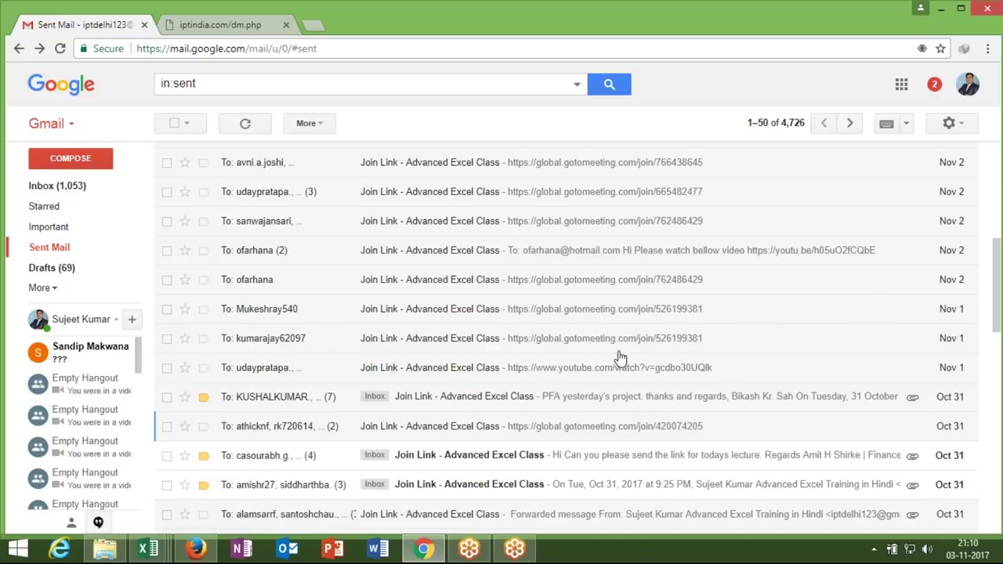
{"action": "key", "text": "Down"}
{"action": "key", "text": "Down"}
{"action": "key", "text": "Down"}
{"action": "key", "text": "Down"}
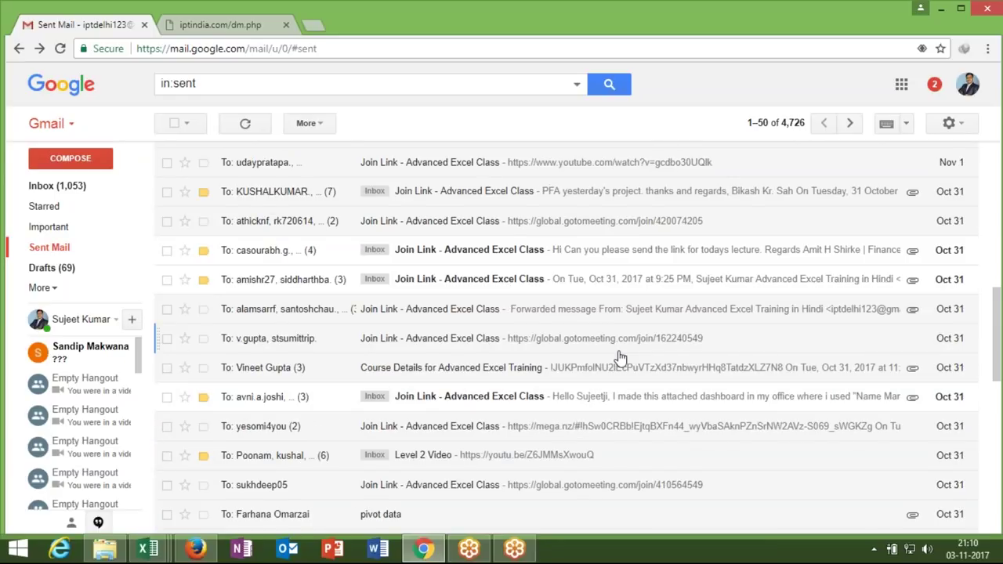
{"action": "key", "text": "Down"}
{"action": "key", "text": "Down"}
{"action": "key", "text": "Down"}
{"action": "key", "text": "Down"}
{"action": "key", "text": "Down"}
{"action": "key", "text": "Down"}
{"action": "key", "text": "Down"}
{"action": "key", "text": "Down"}
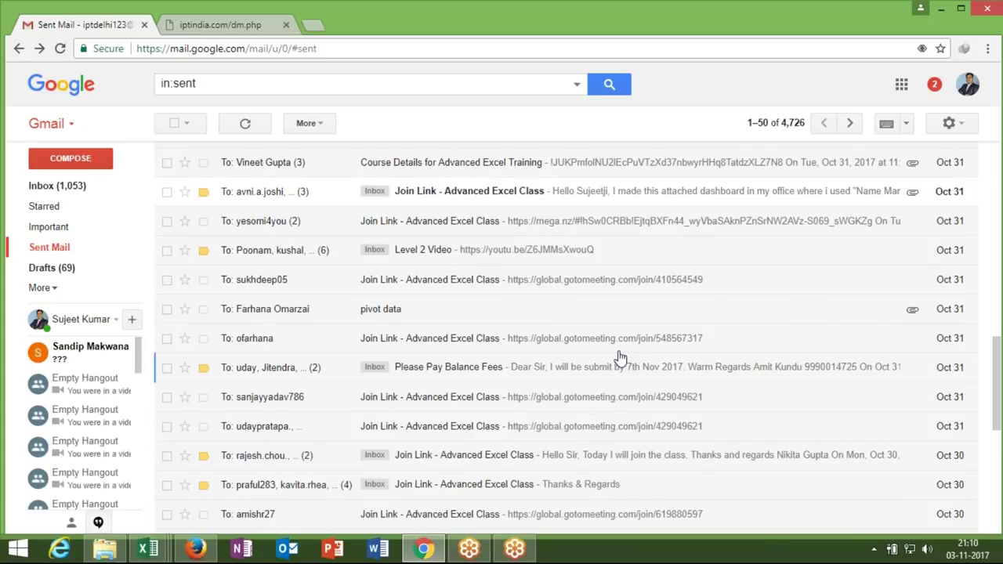
{"action": "key", "text": "Down"}
{"action": "key", "text": "Down"}
{"action": "key", "text": "Down"}
{"action": "key", "text": "Down"}
{"action": "key", "text": "Down"}
{"action": "key", "text": "Down"}
{"action": "key", "text": "Down"}
{"action": "key", "text": "Down"}
{"action": "key", "text": "Down"}
{"action": "key", "text": "Down"}
{"action": "key", "text": "Down"}
{"action": "scroll", "coordinate": [619, 358], "scroll_direction": "down", "scroll_amount": 3}
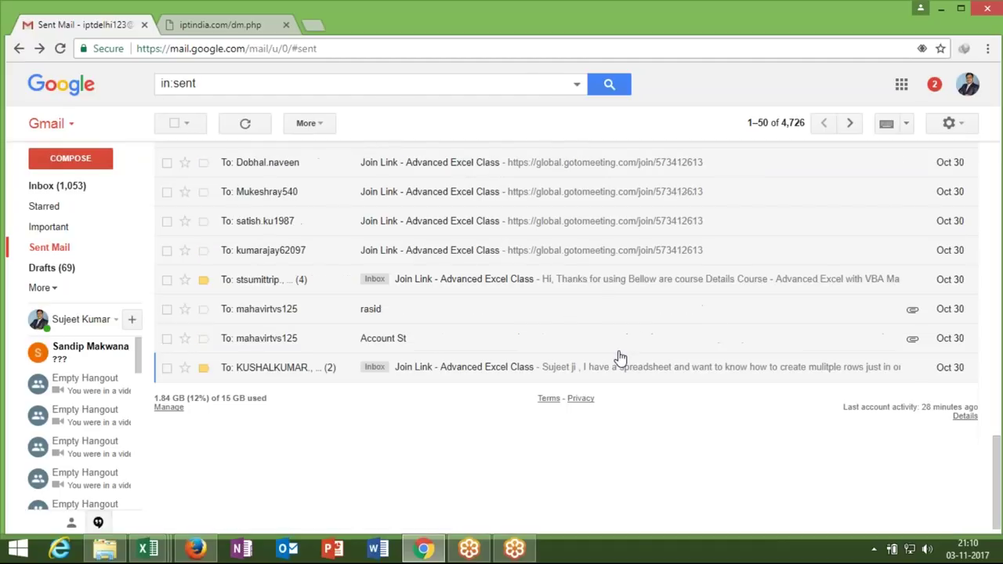
{"action": "key", "text": "g"}
{"action": "key", "text": "n"}
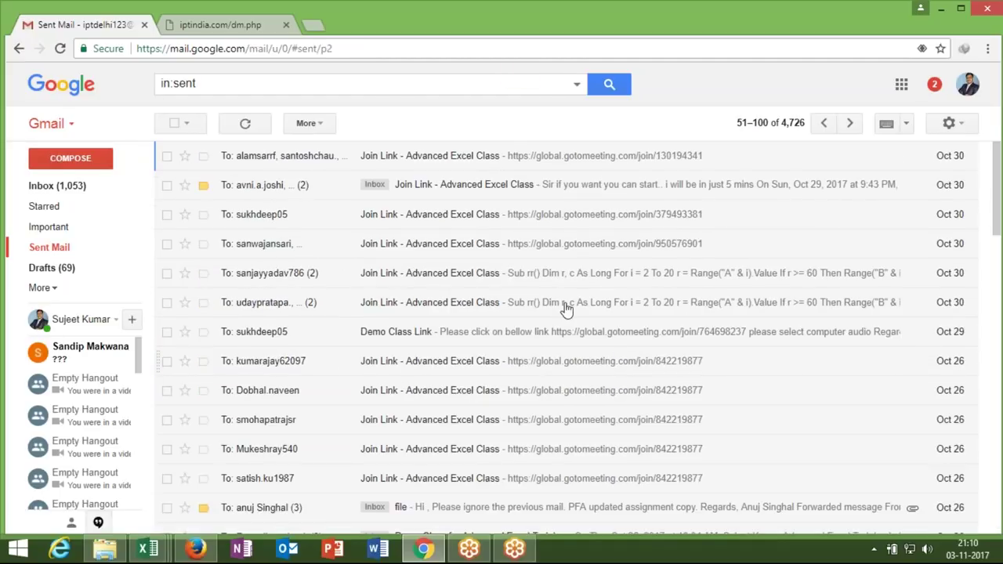
- Search Gmail for 'date', open one Join Link result, and return to the ~150 matches
{"action": "double_click", "coordinate": [345, 87]}
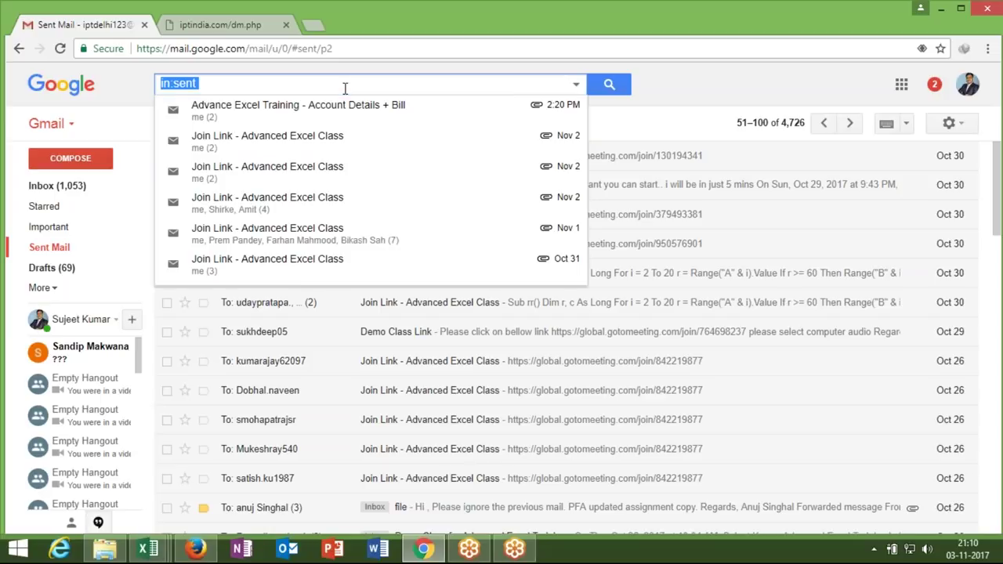
{"action": "type", "text": "date"}
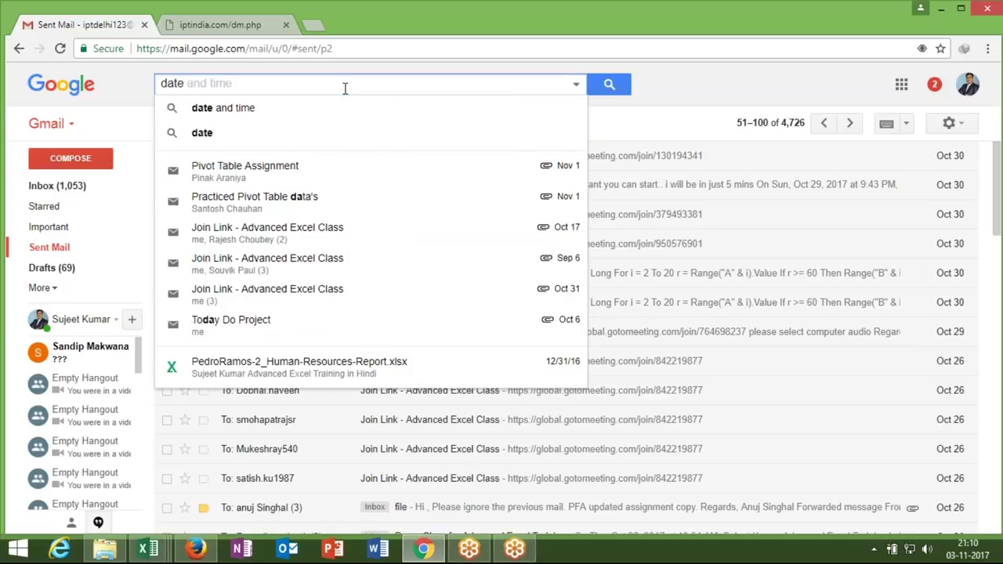
{"action": "key", "text": "Return"}
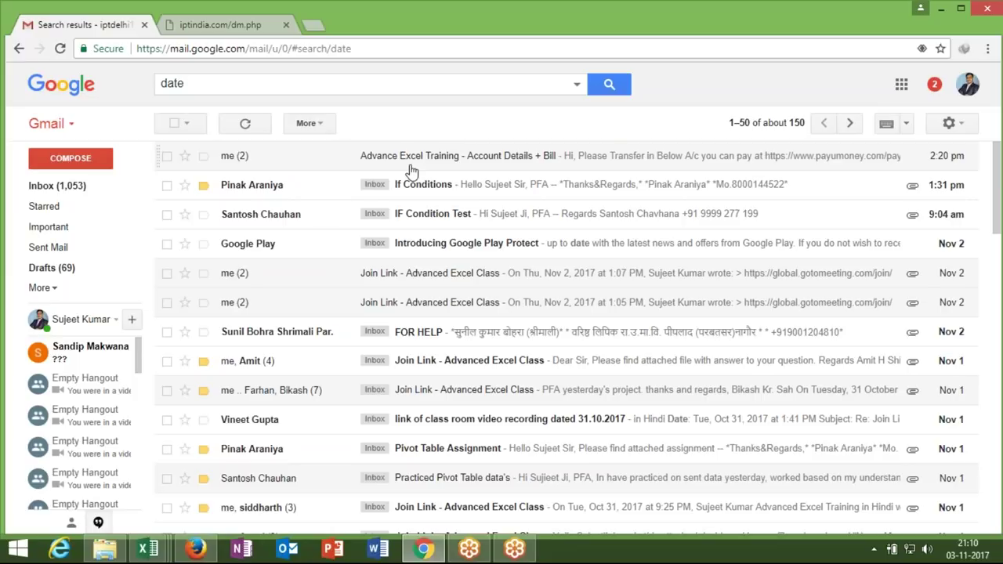
{"action": "left_click", "coordinate": [420, 280]}
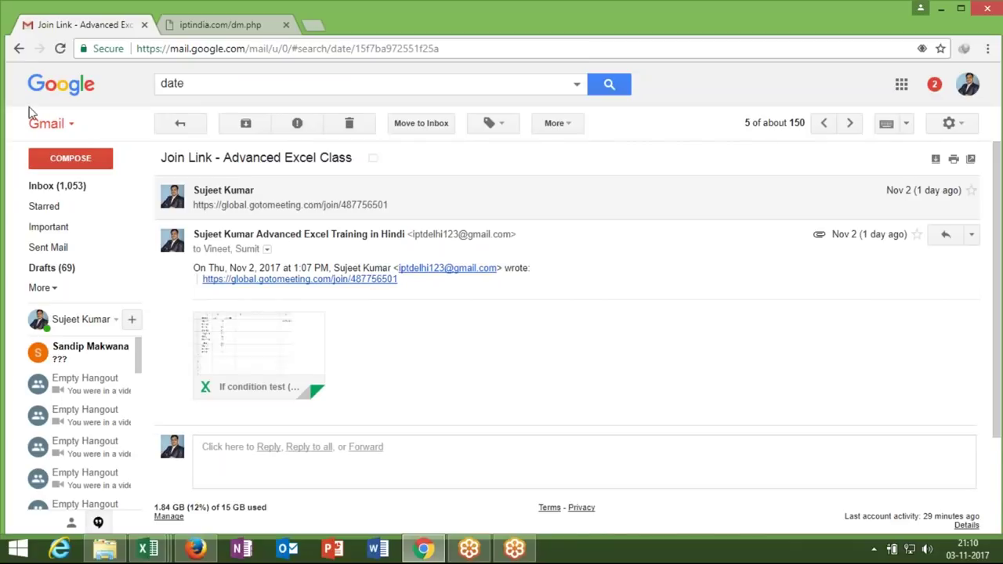
{"action": "left_click", "coordinate": [20, 50]}
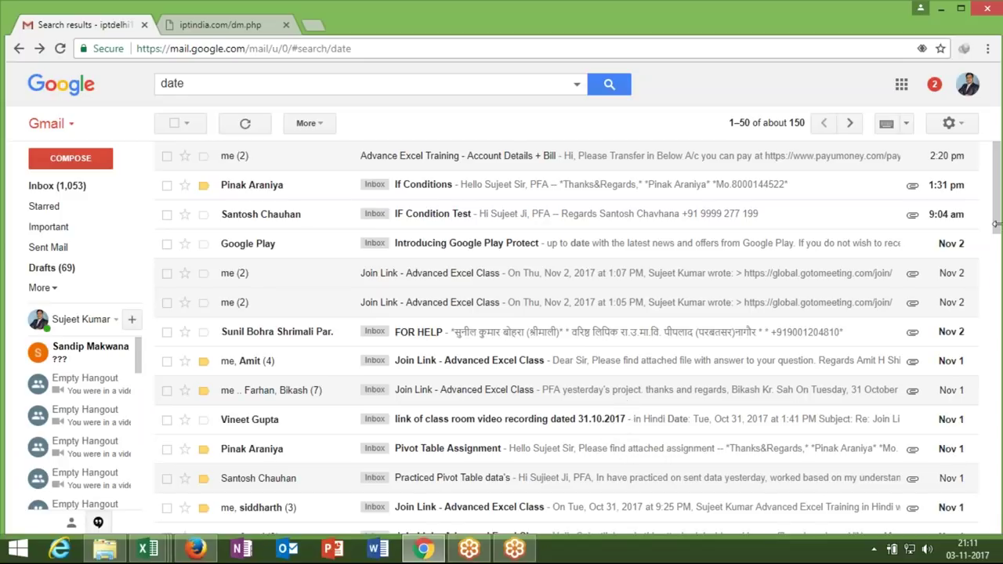
{"action": "left_click_drag", "start_coordinate": [992, 225], "coordinate": [991, 251]}
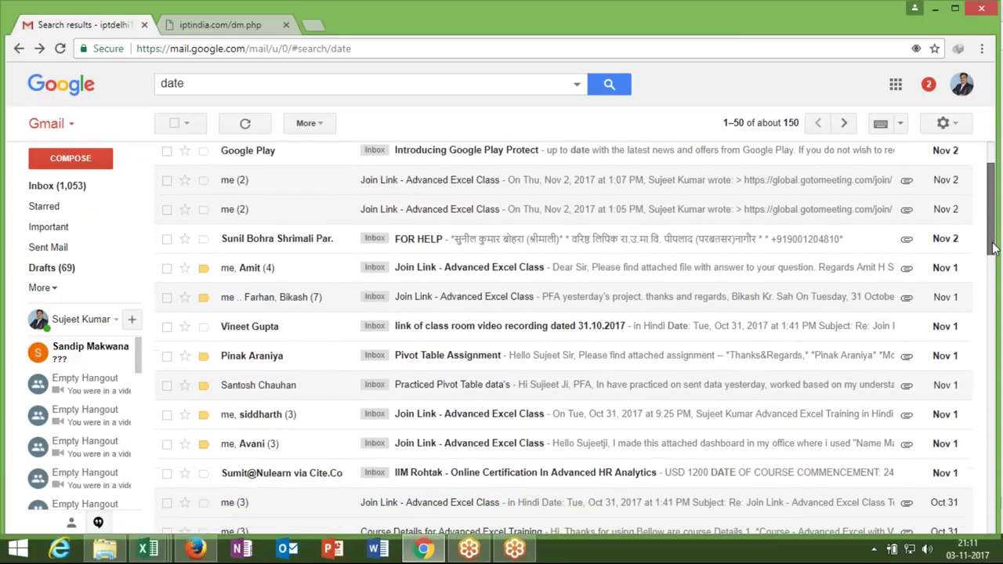
{"action": "left_click_drag", "start_coordinate": [994, 250], "coordinate": [993, 251]}
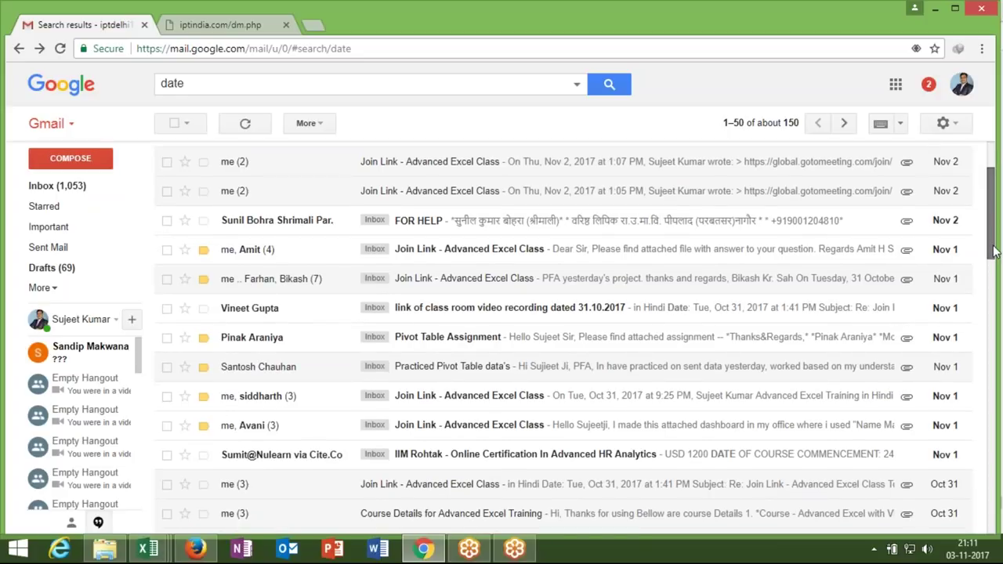
{"action": "mouse_move", "coordinate": [993, 251]}
{"action": "left_mouse_down"}
{"action": "mouse_move", "coordinate": [1000, 290]}
{"action": "mouse_move", "coordinate": [989, 225]}
{"action": "left_mouse_up"}
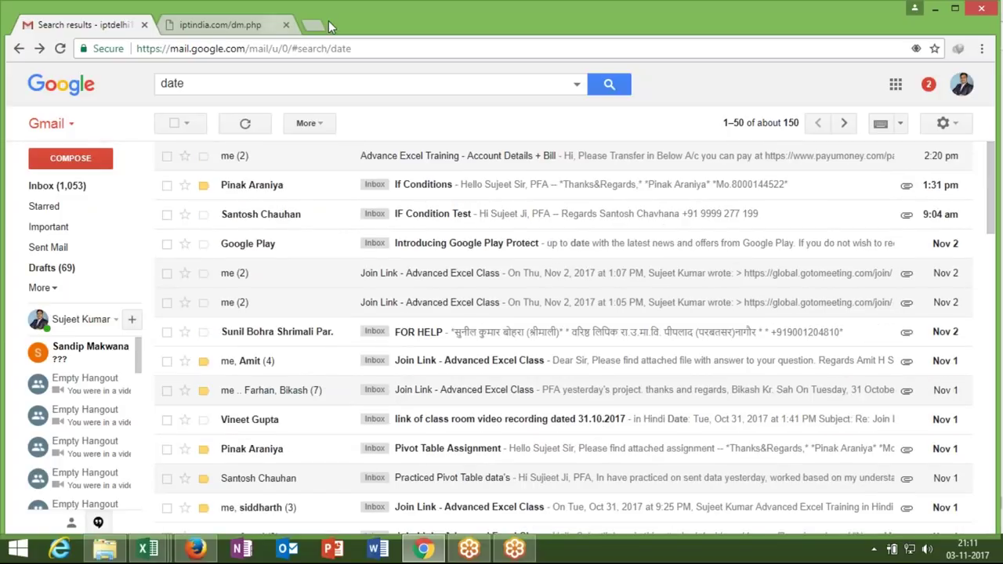
- In a new Chrome tab, go to youtube.com/my_videos from the address-bar suggestion
{"action": "left_click", "coordinate": [313, 25]}
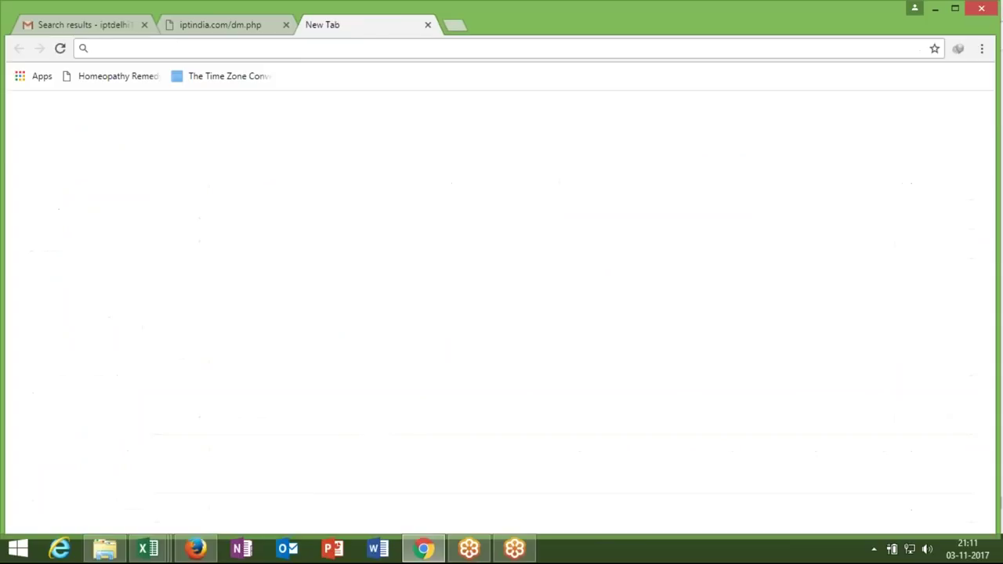
{"action": "type", "text": "yes"}
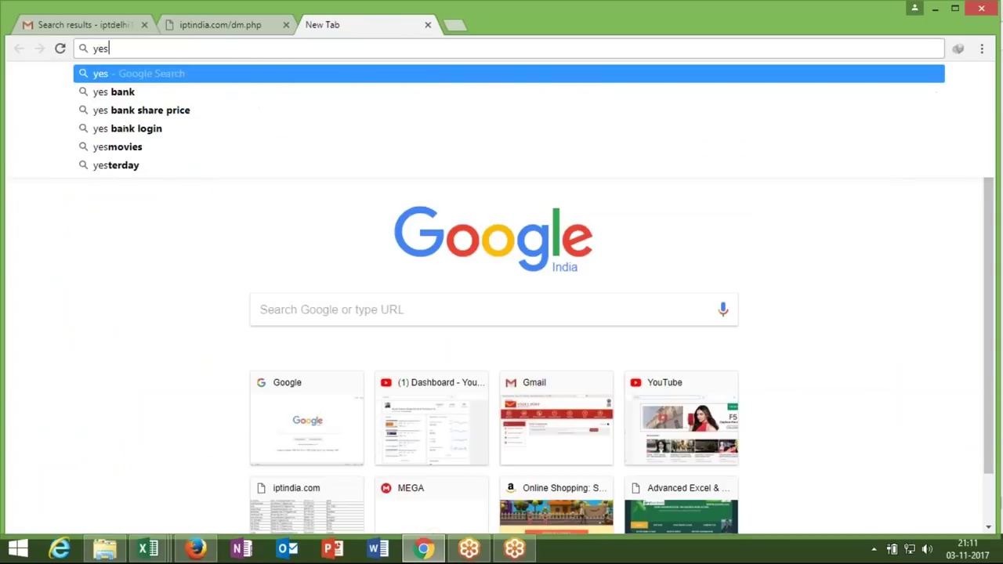
{"action": "key", "text": "BackSpace"}
{"action": "key", "text": "BackSpace"}
{"action": "key", "text": "BackSpace"}
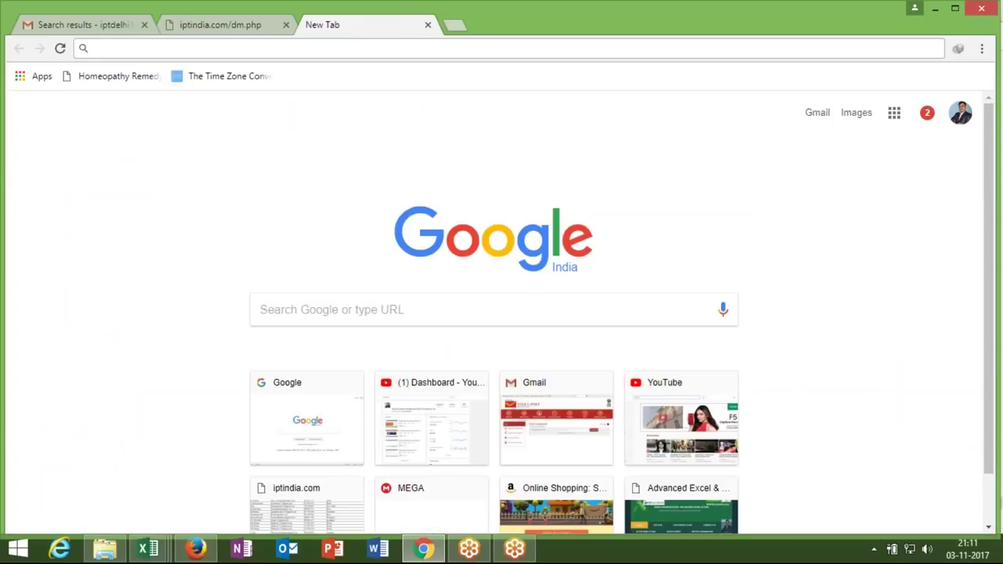
{"action": "type", "text": "y"}
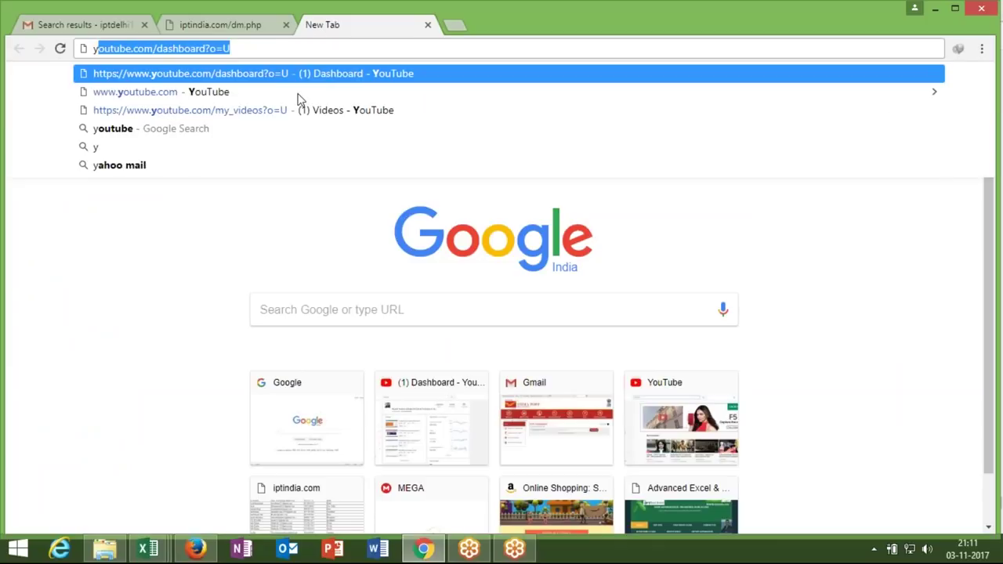
{"action": "left_click", "coordinate": [292, 109]}
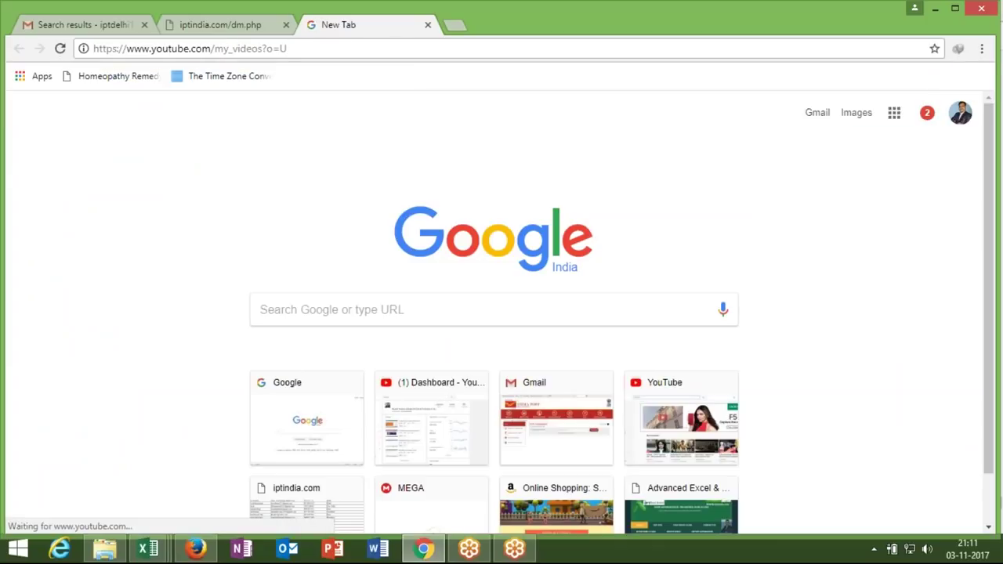